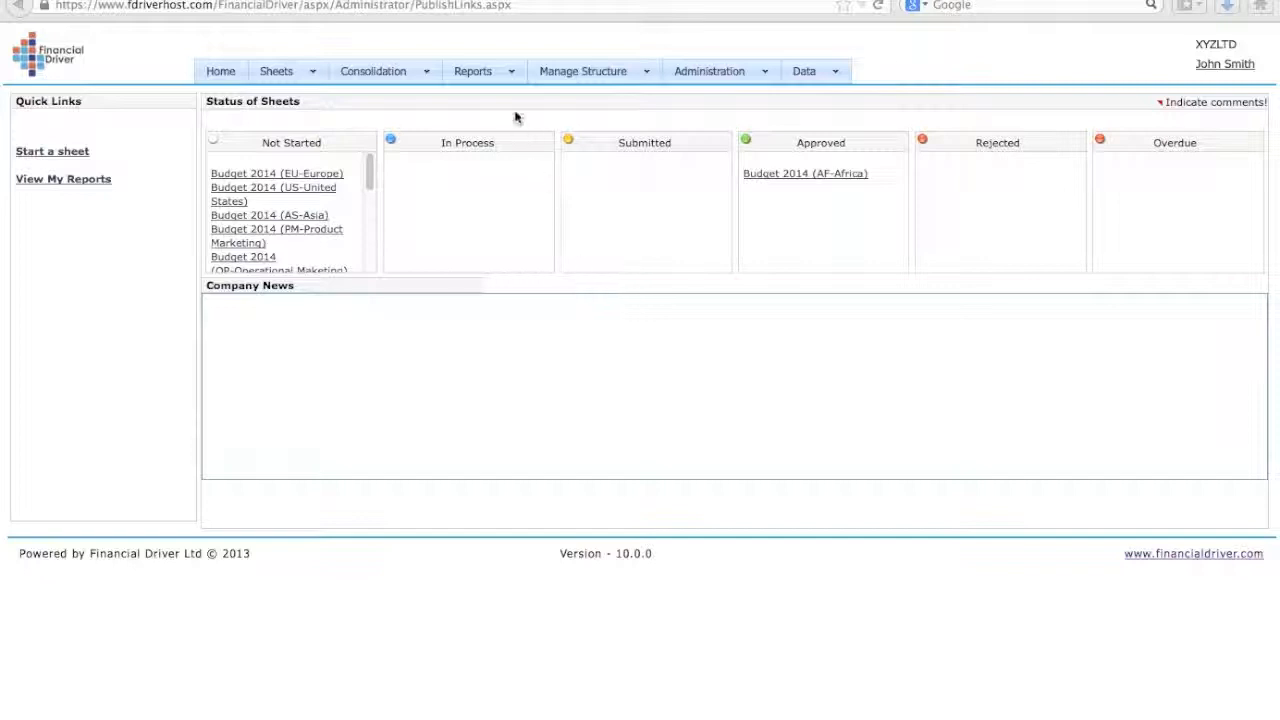
Step: Go to OLAP management under reports and process the report data
{"action": "left_click", "coordinate": [510, 76]}
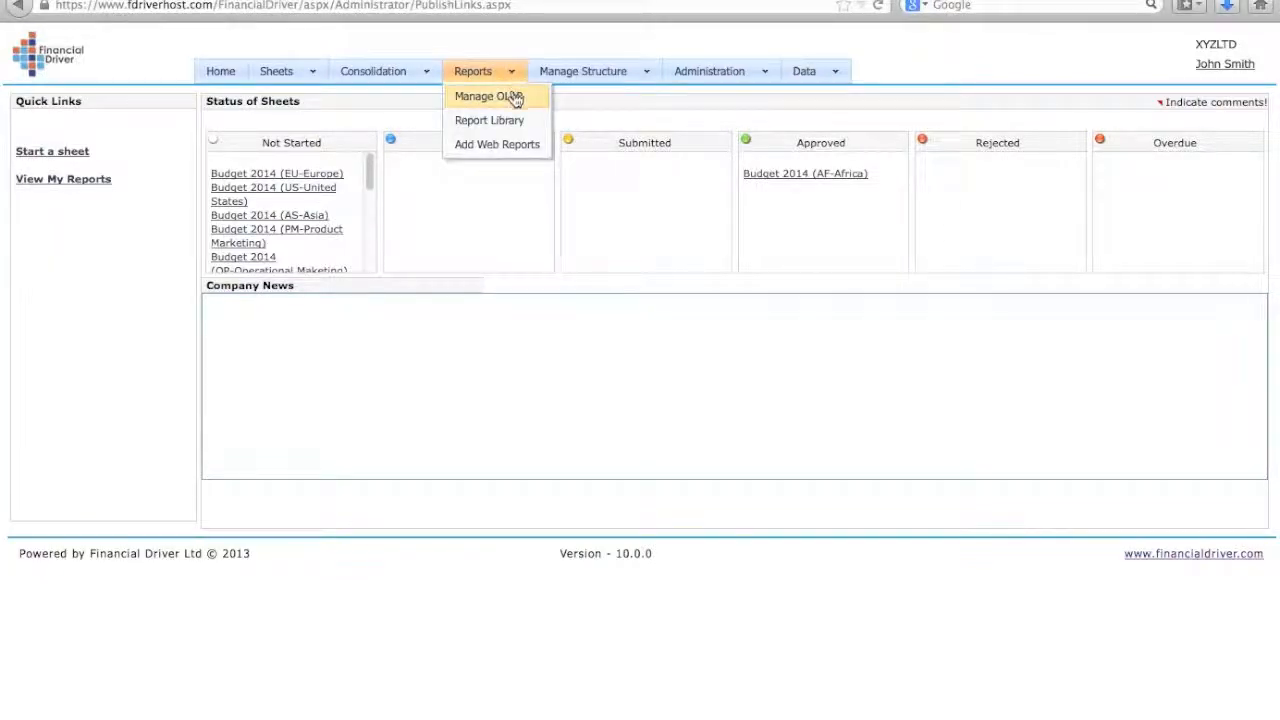
{"action": "left_click", "coordinate": [517, 98]}
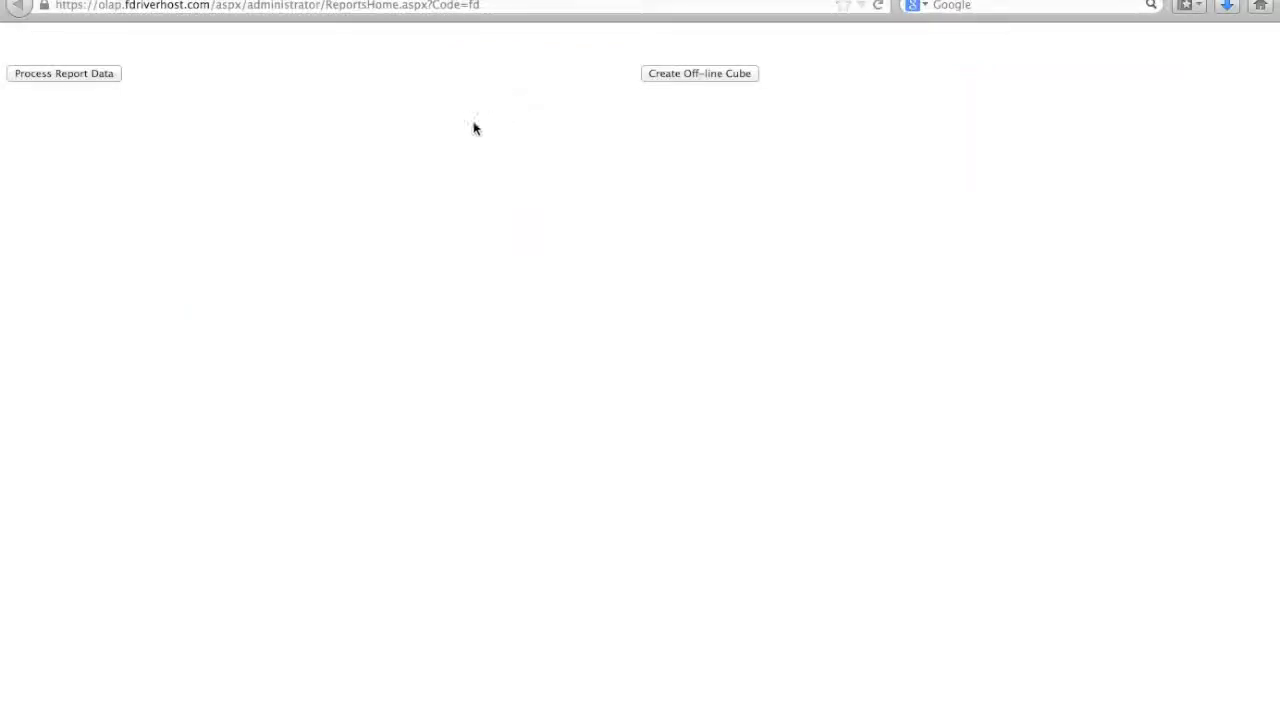
{"action": "left_click", "coordinate": [98, 74]}
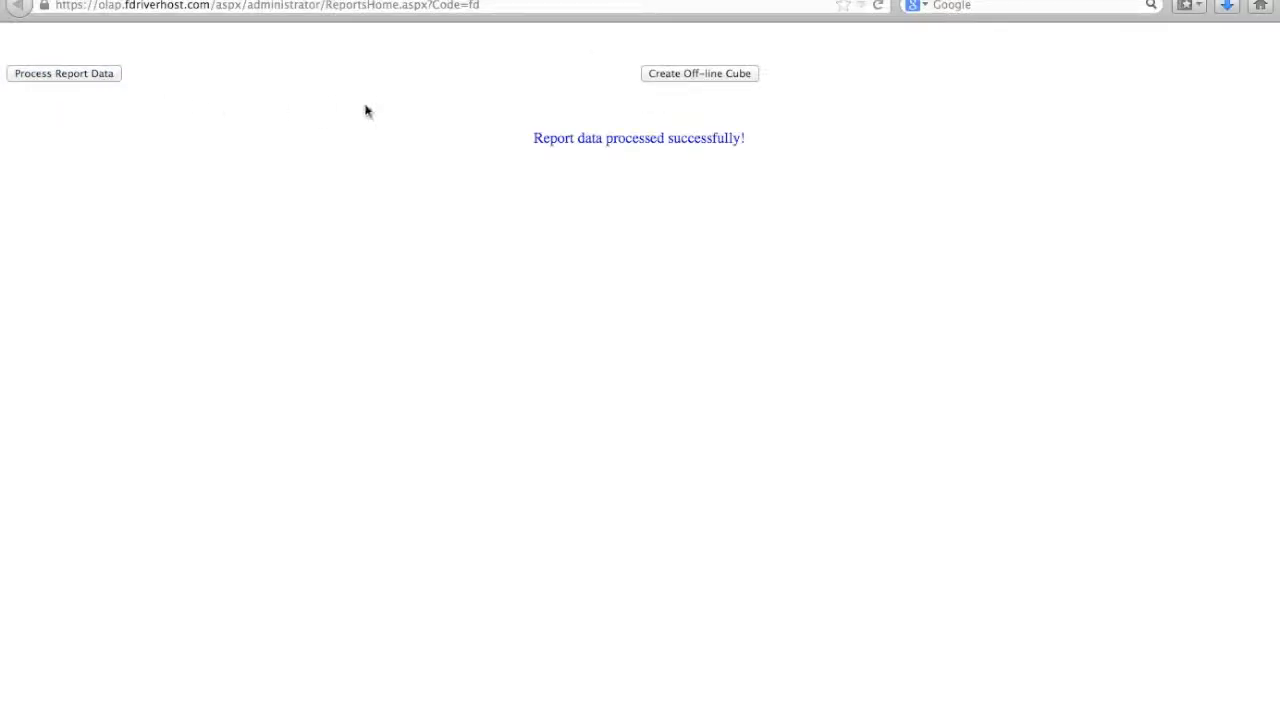
Step: Create an off-line OLAP cube and download it, saving the .cub file
{"action": "left_click", "coordinate": [704, 75]}
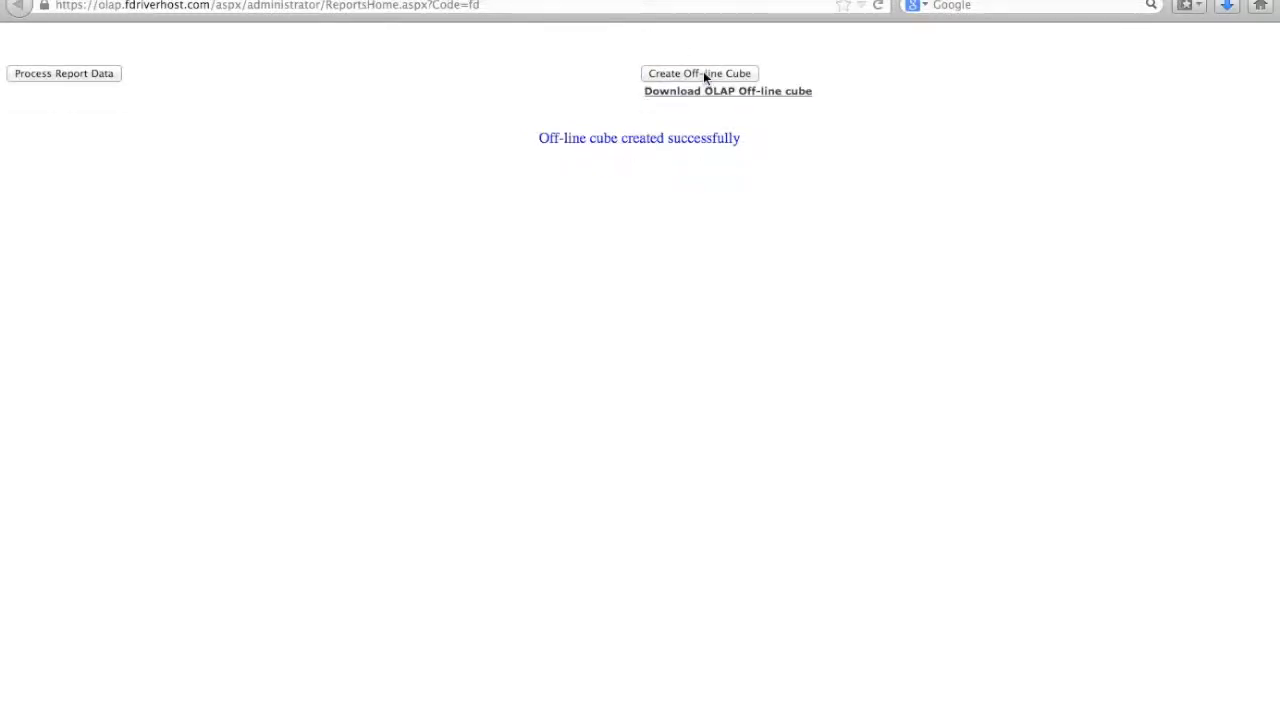
{"action": "left_click", "coordinate": [706, 93]}
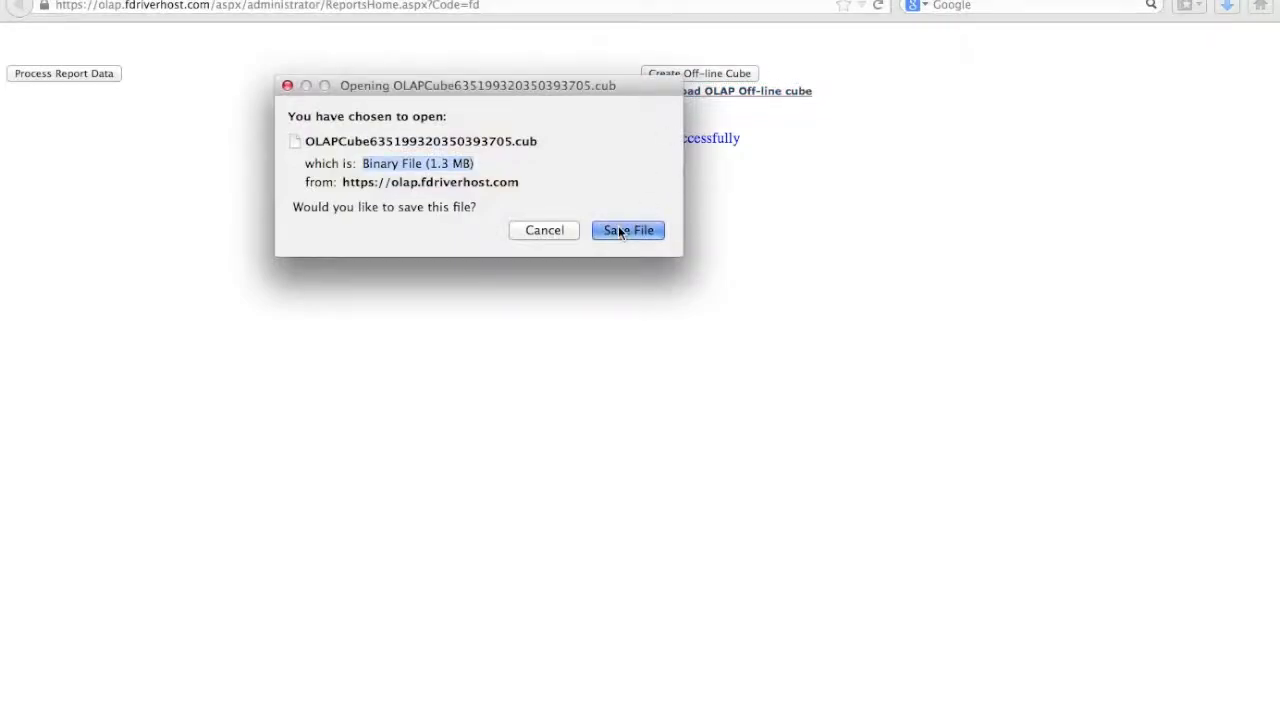
{"action": "left_click", "coordinate": [618, 231]}
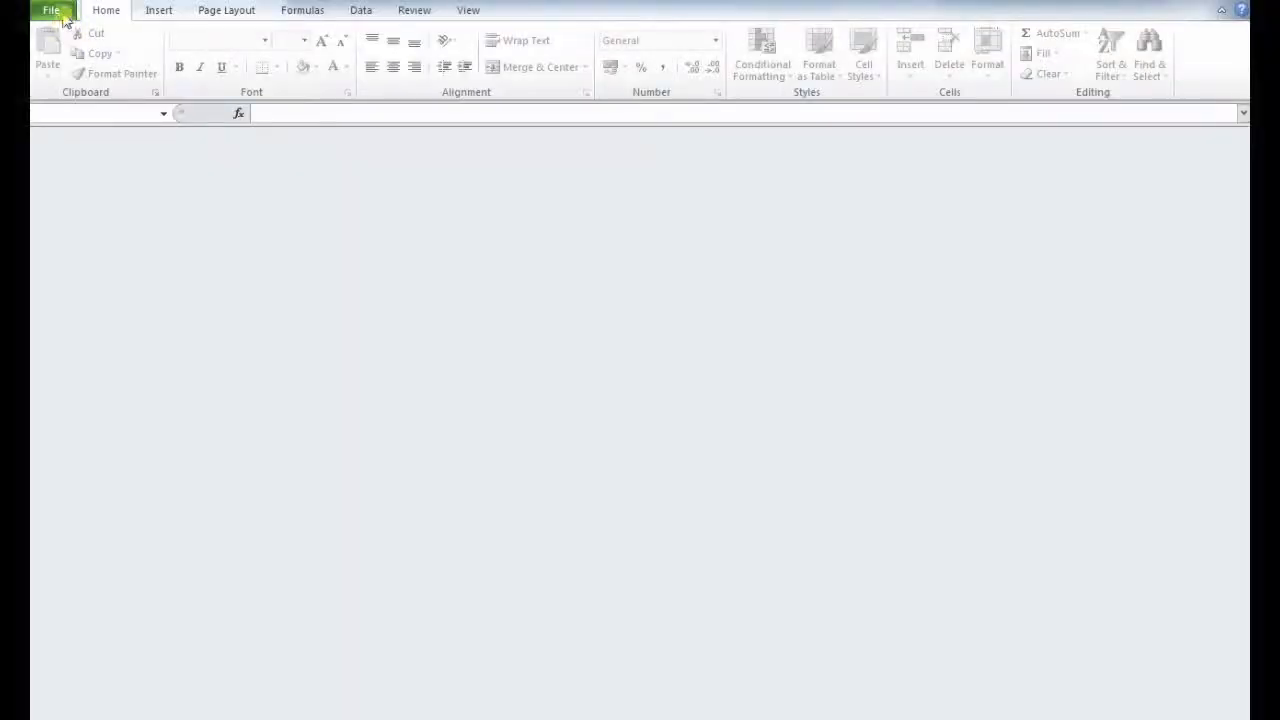
Step: Switch to Excel, open the recent FD1010F Report workbook from My Documents and filter its Entity to Unit 1 under Division A
{"action": "left_click", "coordinate": [52, 12]}
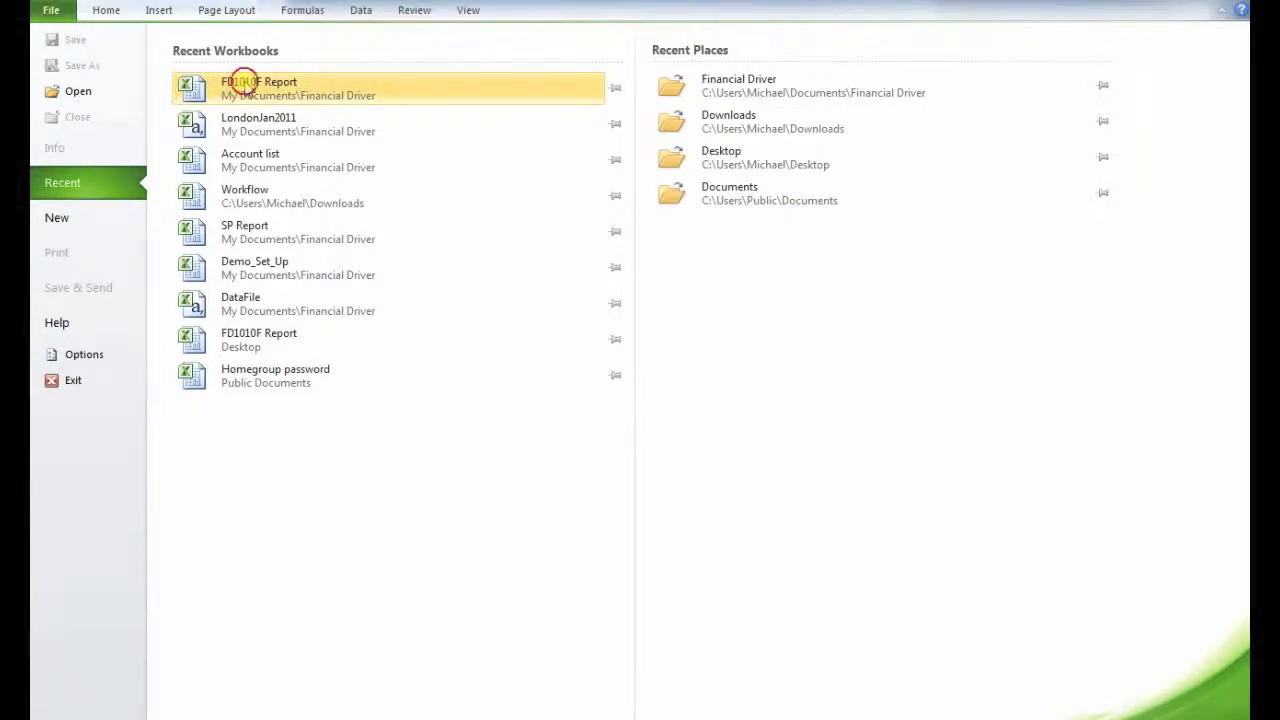
{"action": "left_click", "coordinate": [243, 82]}
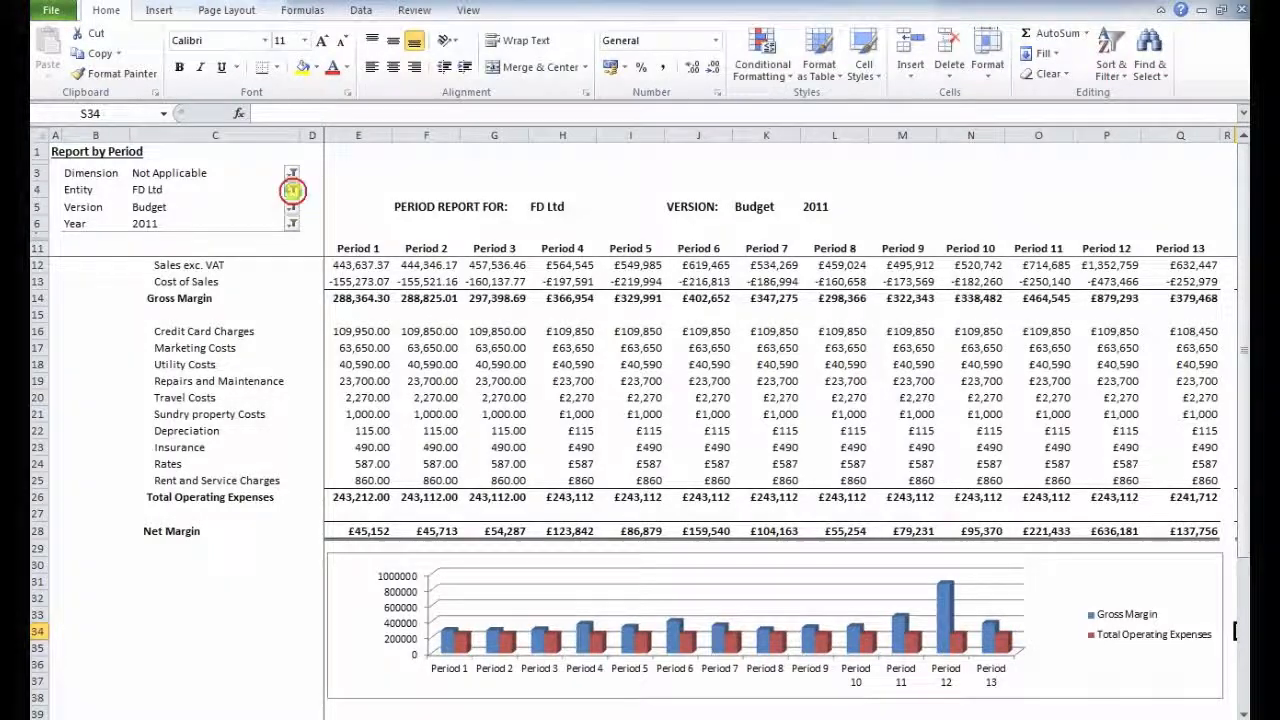
{"action": "left_click", "coordinate": [293, 190]}
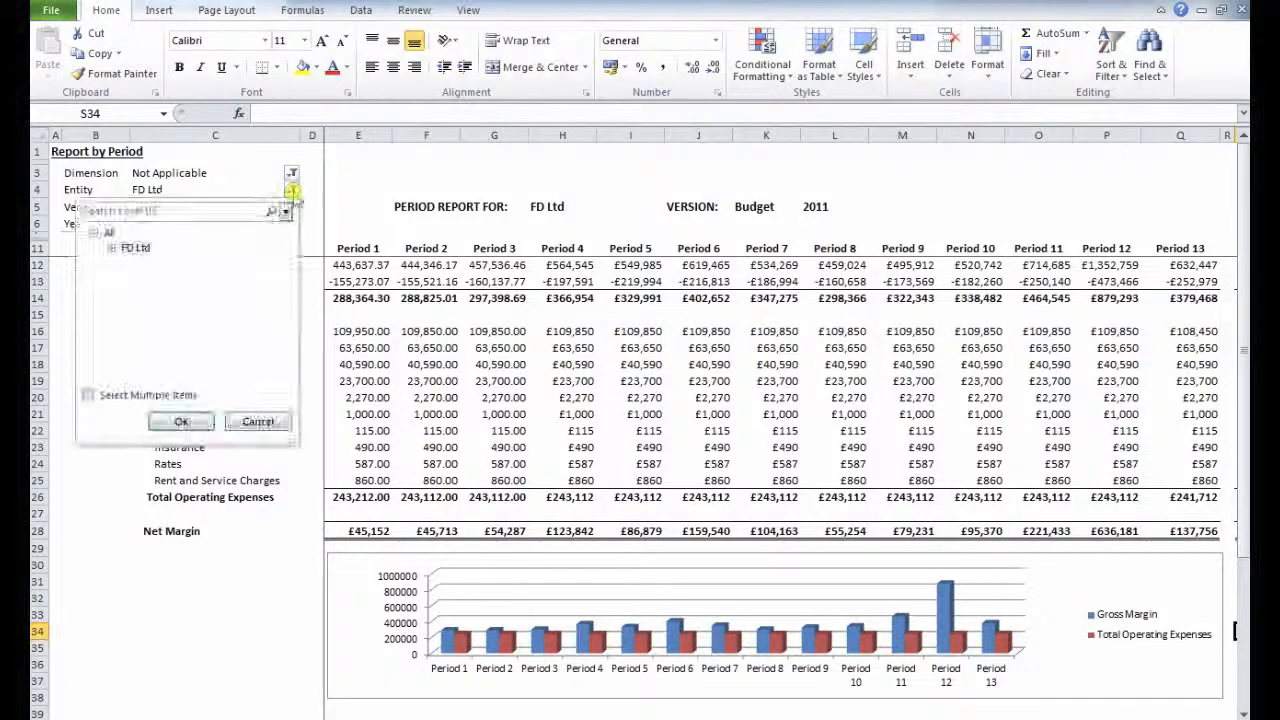
{"action": "left_click", "coordinate": [112, 249]}
{"action": "left_click", "coordinate": [129, 277]}
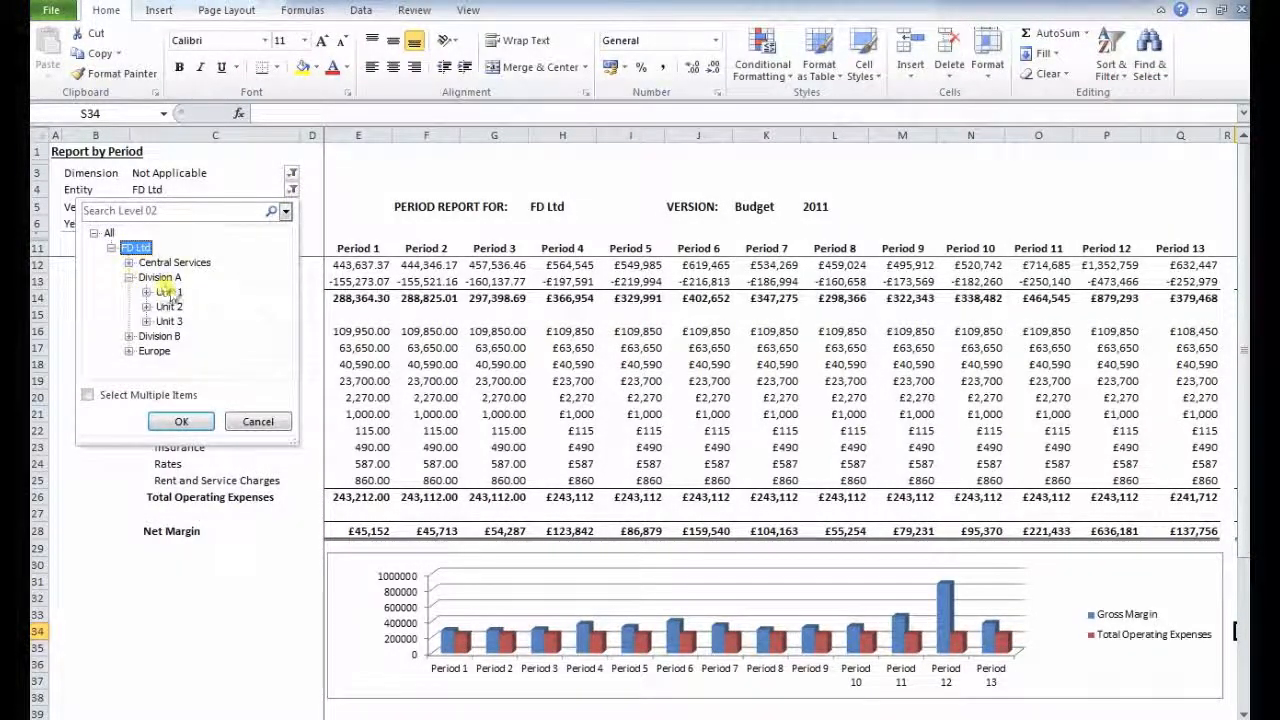
{"action": "left_click", "coordinate": [176, 421]}
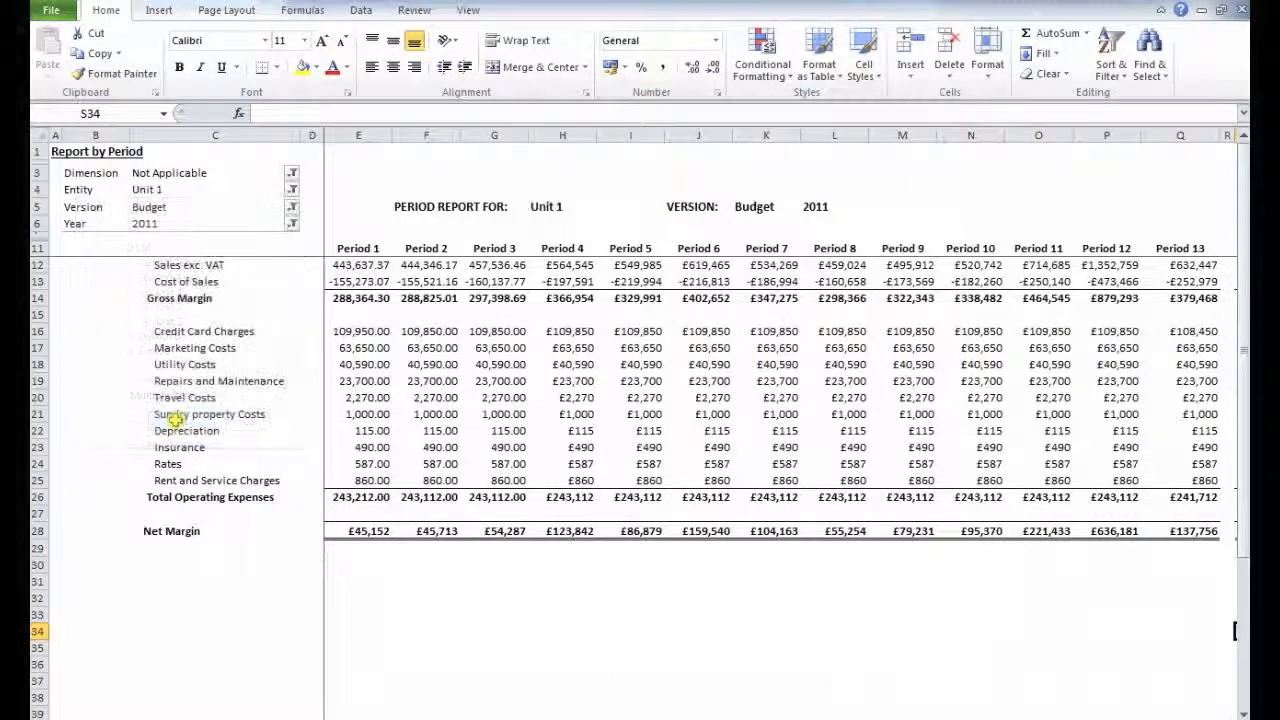
Step: Filter the period report's Year to 2012
{"action": "left_click", "coordinate": [293, 226]}
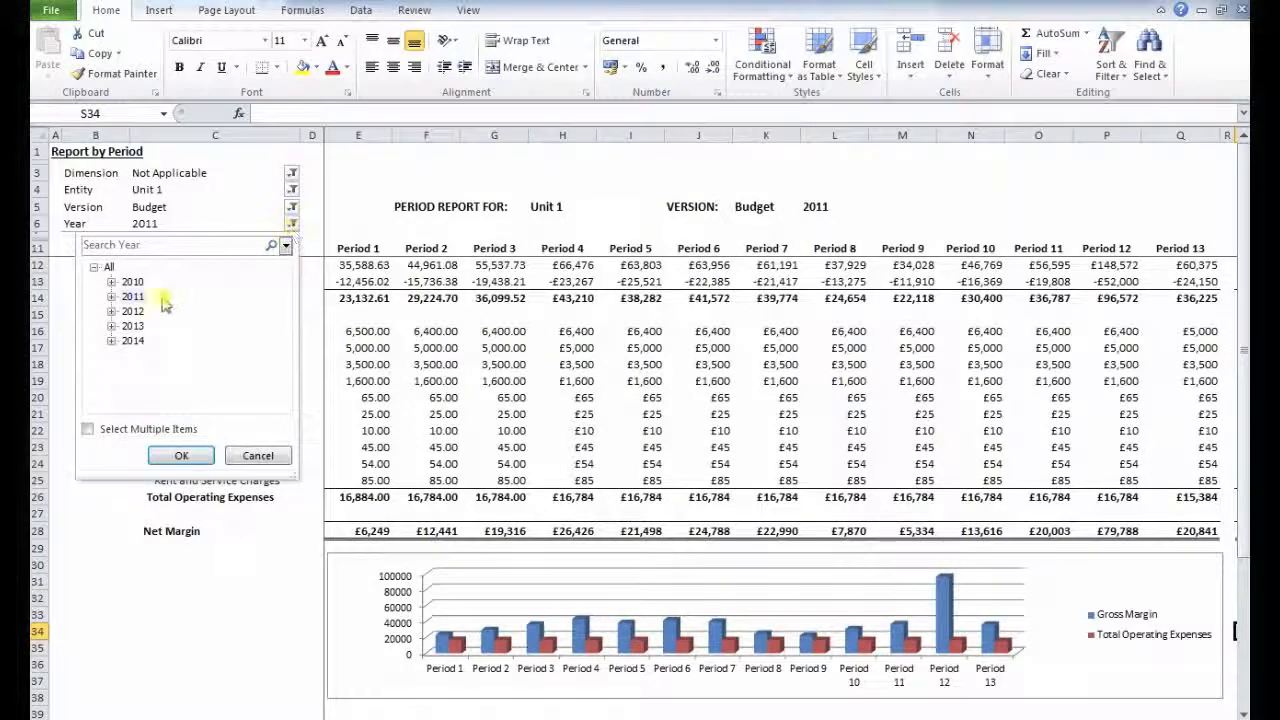
{"action": "left_click", "coordinate": [132, 312]}
{"action": "left_click", "coordinate": [180, 455]}
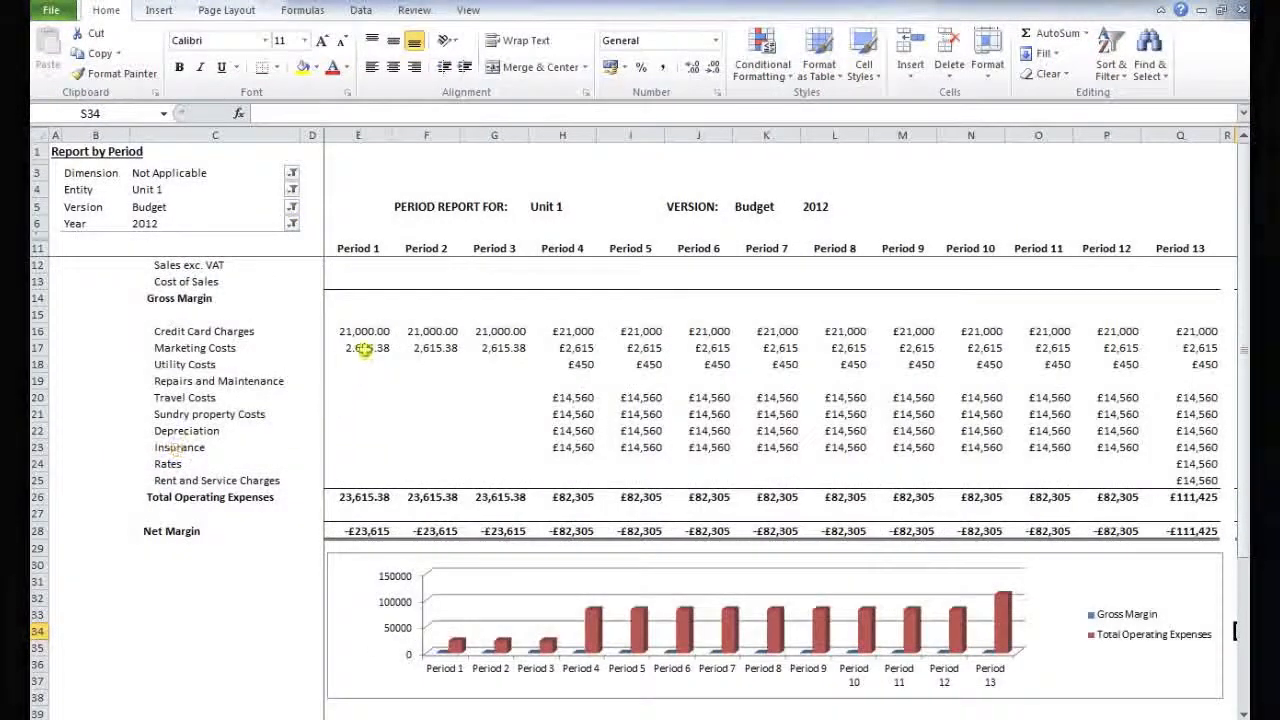
Step: Inspect the formula behind Credit Card Charges for Period 1 in cell E16 and close the report workbook without saving
{"action": "left_click", "coordinate": [366, 330]}
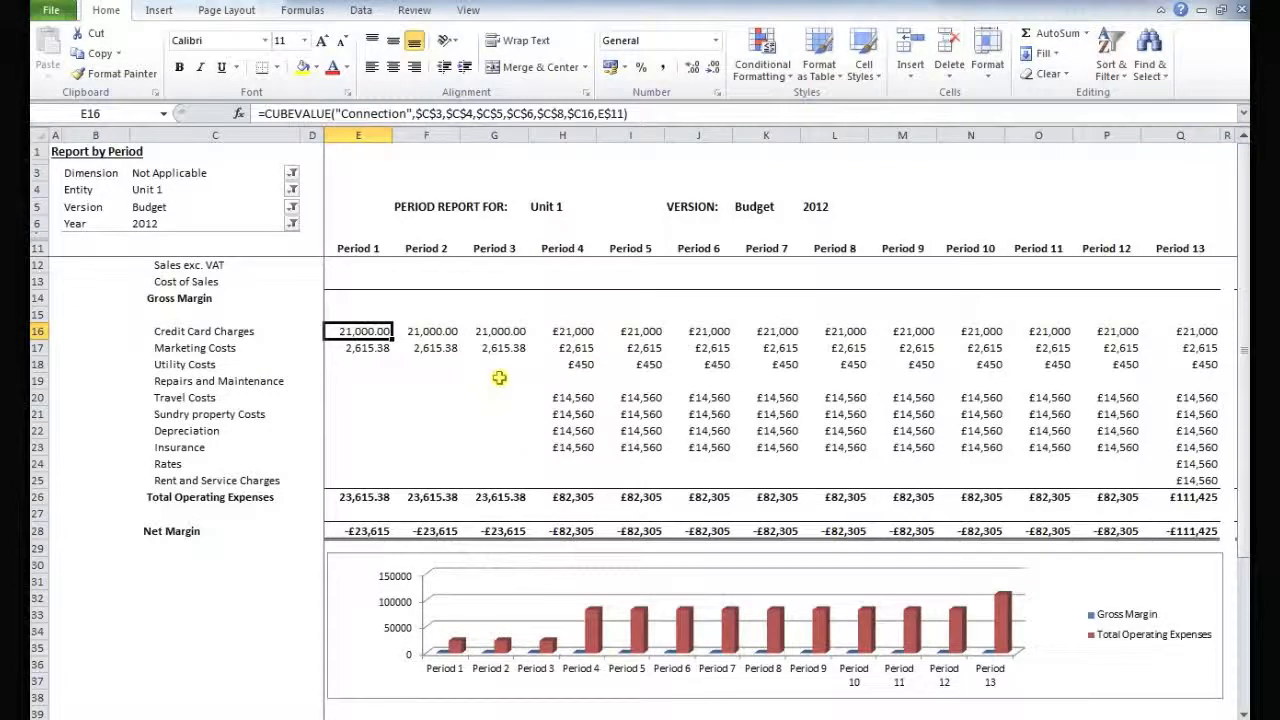
{"action": "left_click", "coordinate": [1241, 8]}
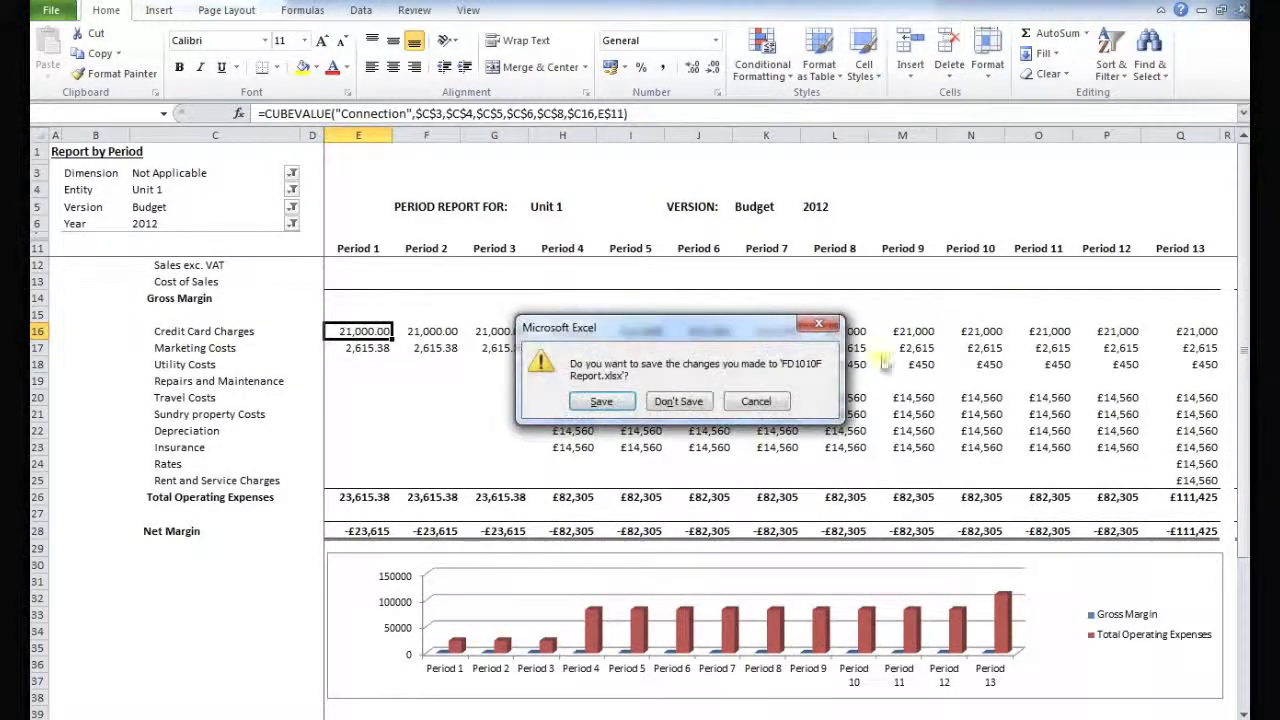
{"action": "left_click", "coordinate": [676, 402]}
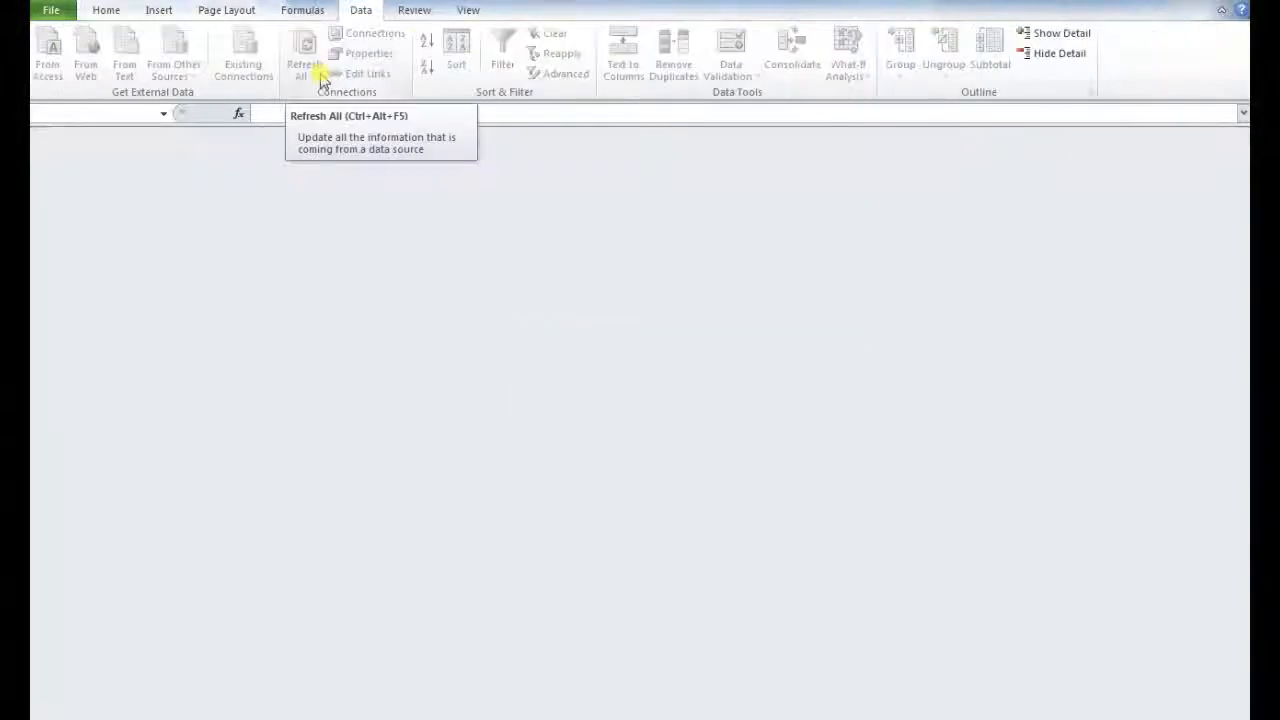
Step: Create a new blank workbook
{"action": "left_click", "coordinate": [51, 11]}
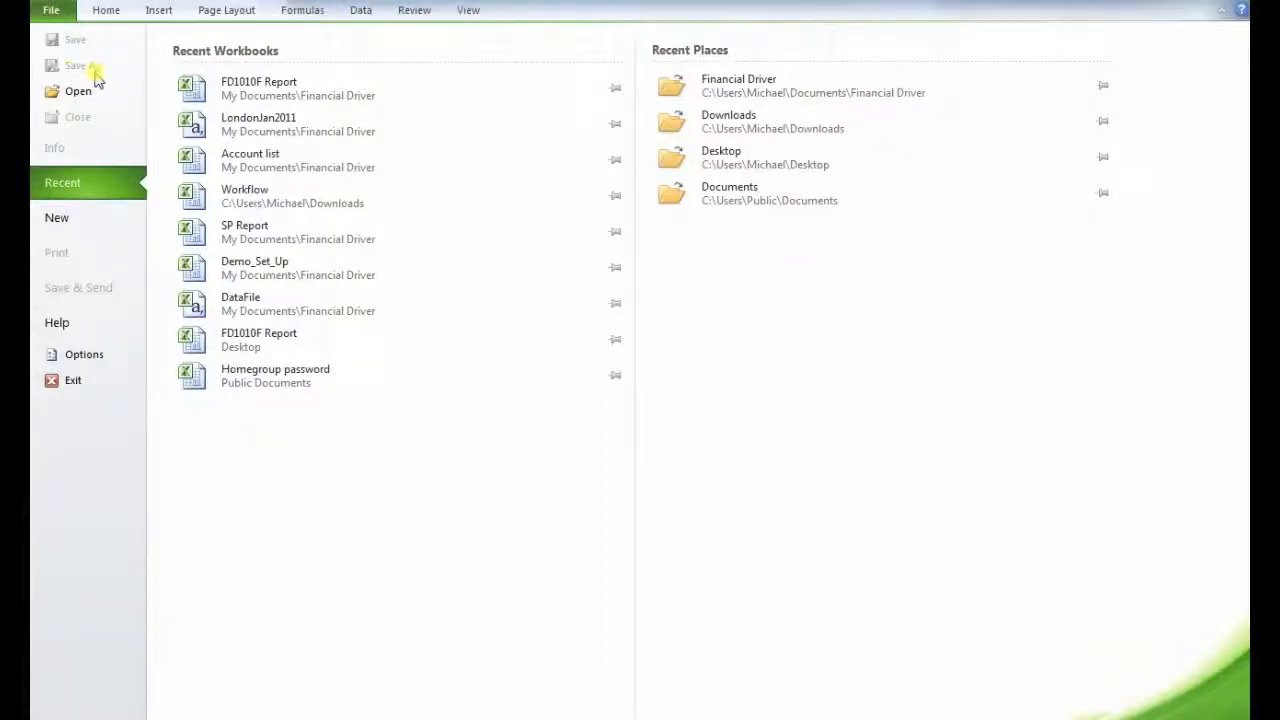
{"action": "left_click", "coordinate": [56, 218]}
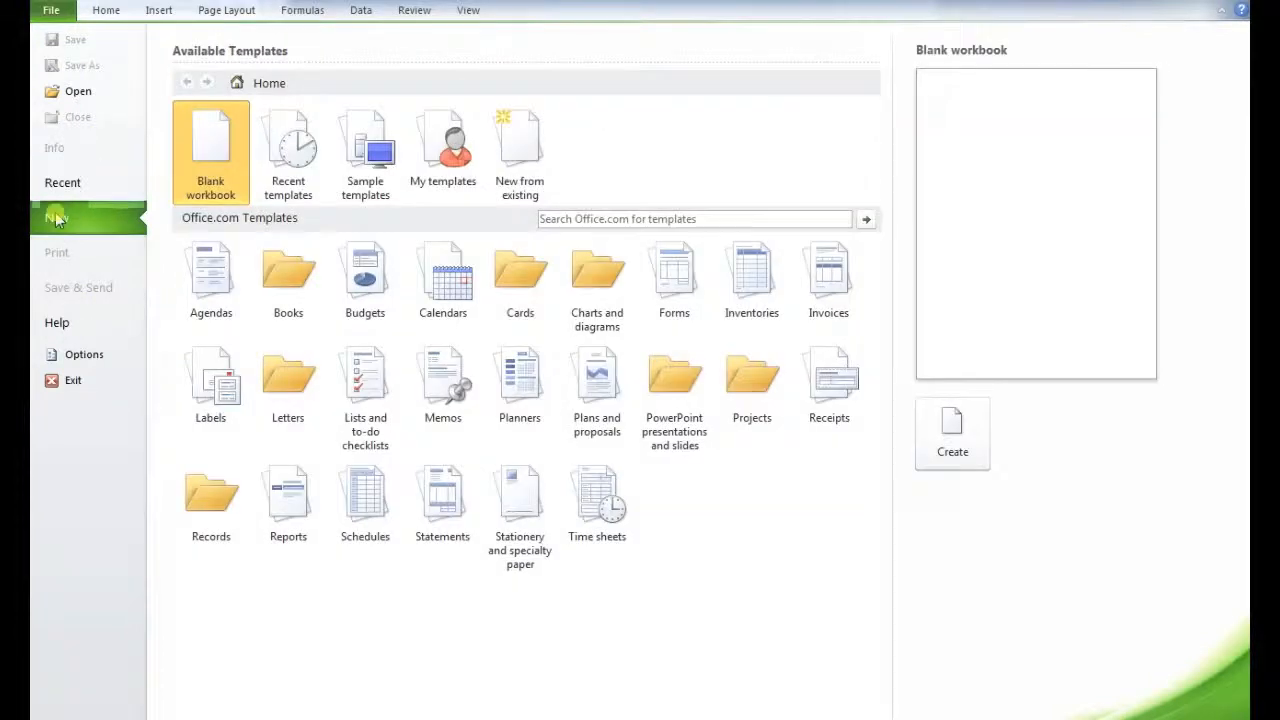
{"action": "double_click", "coordinate": [212, 172]}
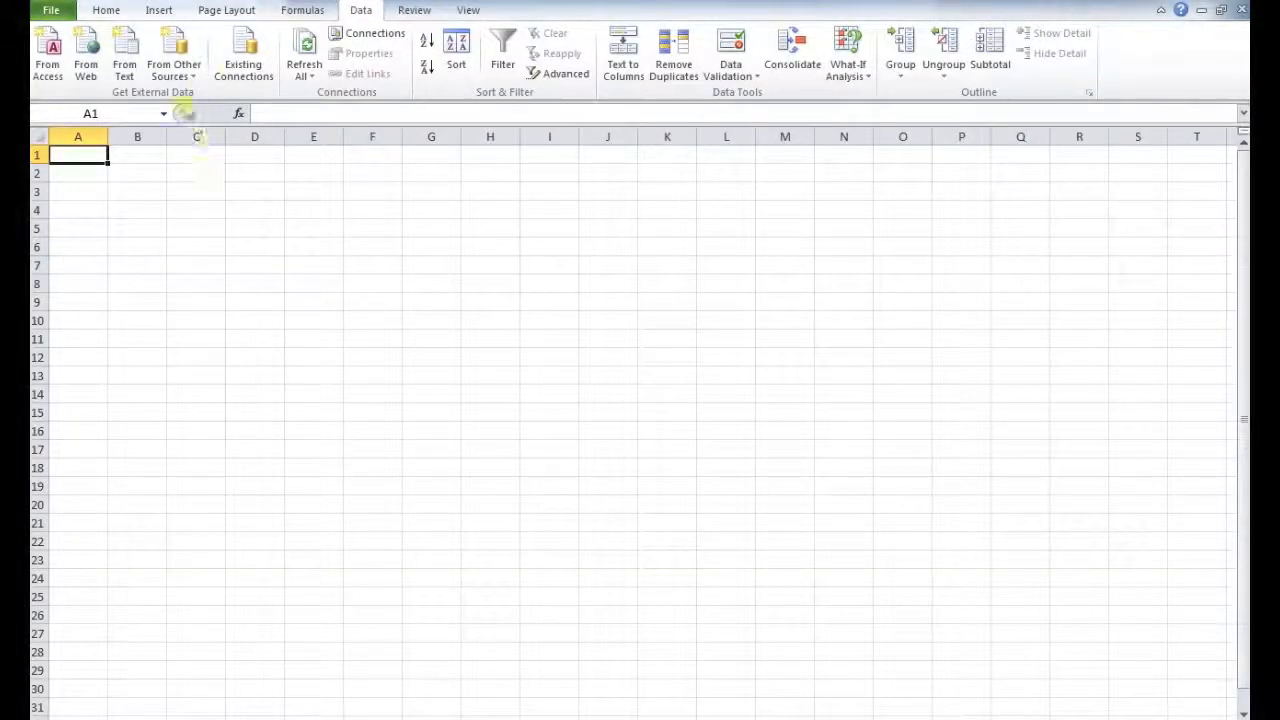
Step: Import the FDDemo OLAP cube through Microsoft Query as a PivotTable report at cell A1 of the existing worksheet
{"action": "left_click", "coordinate": [189, 56]}
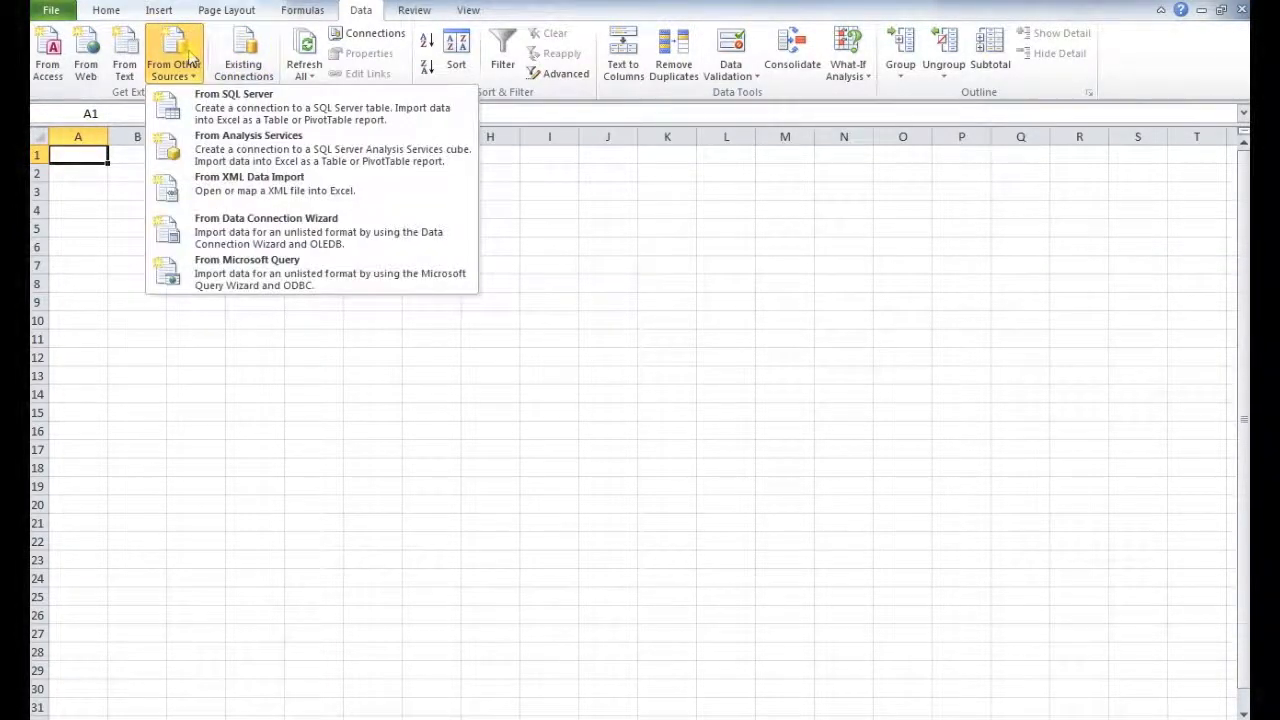
{"action": "left_click", "coordinate": [258, 272]}
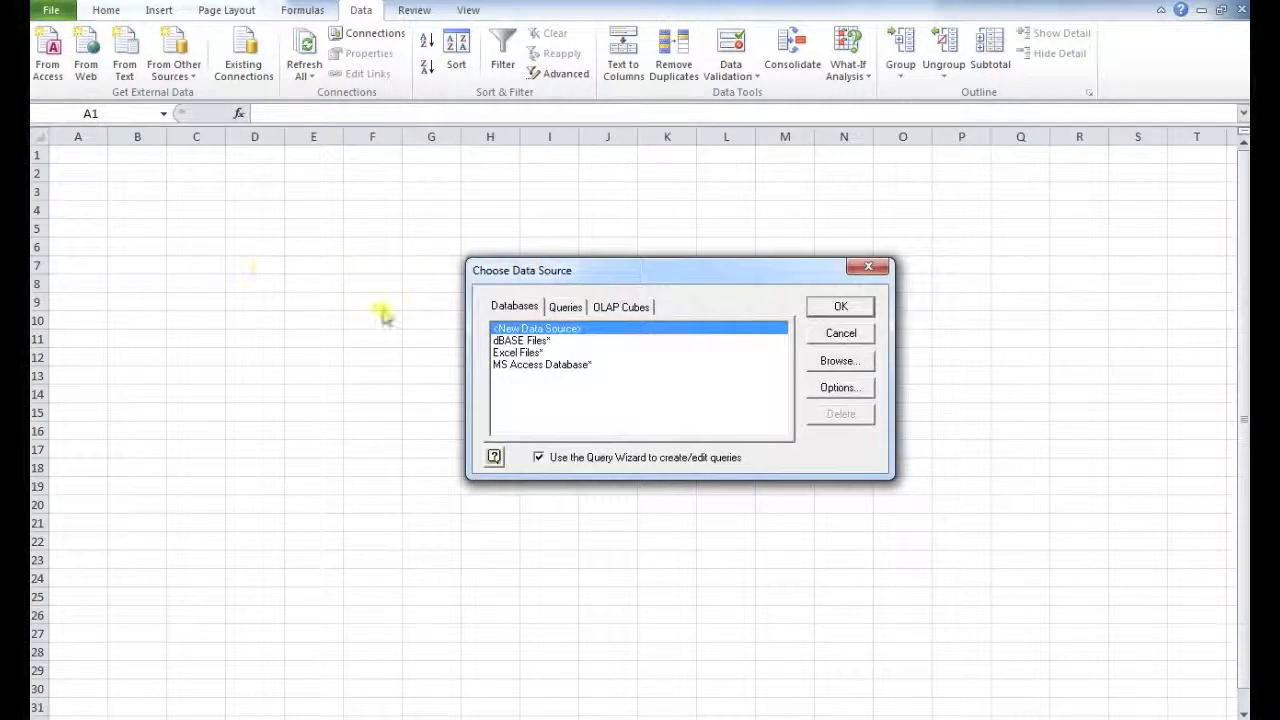
{"action": "left_click", "coordinate": [620, 306]}
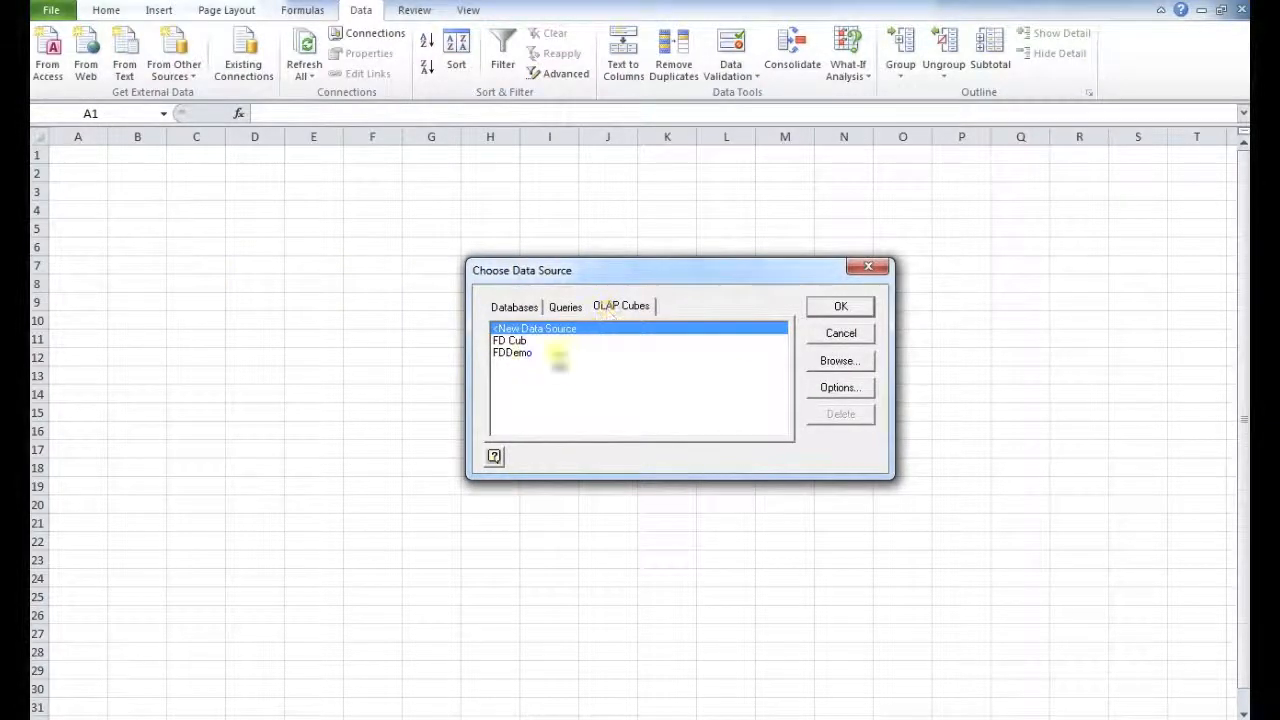
{"action": "left_click", "coordinate": [510, 352]}
{"action": "left_click", "coordinate": [840, 306]}
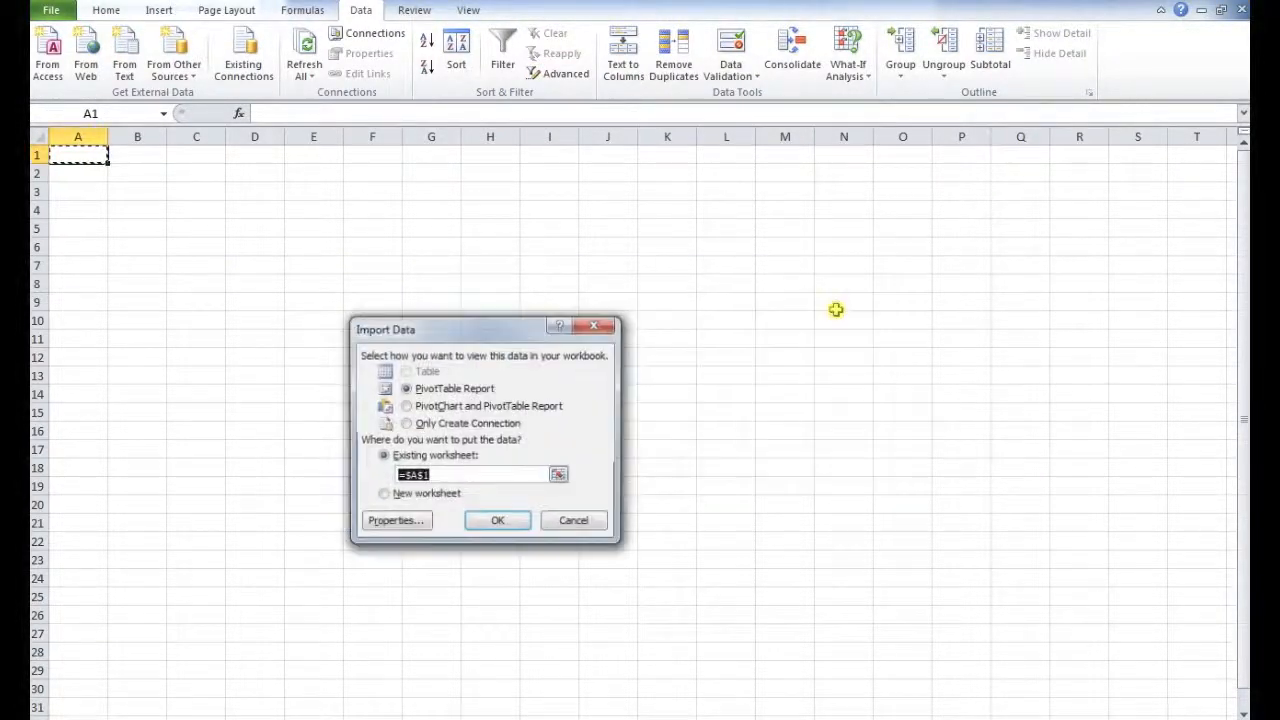
{"action": "left_click", "coordinate": [505, 523]}
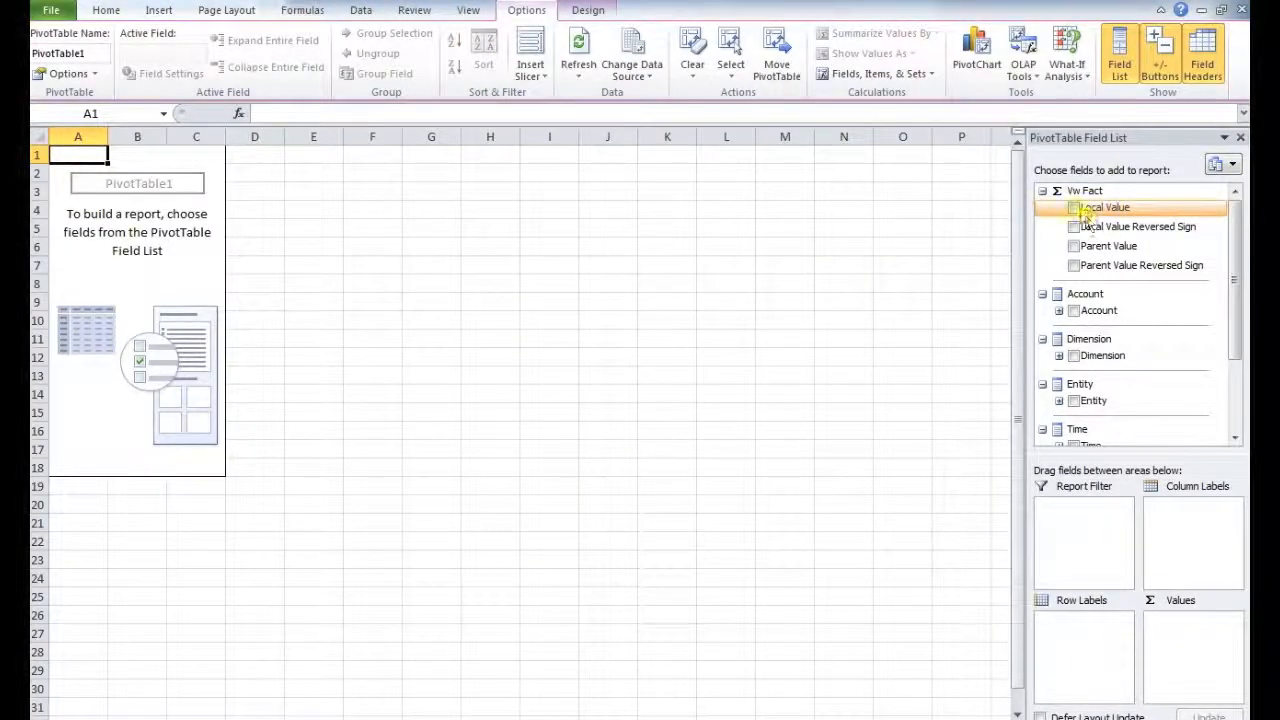
Step: Add Local Value as the PivotTable's values and Account as its row labels, trying out Dimension and removing it again
{"action": "left_click", "coordinate": [1076, 208]}
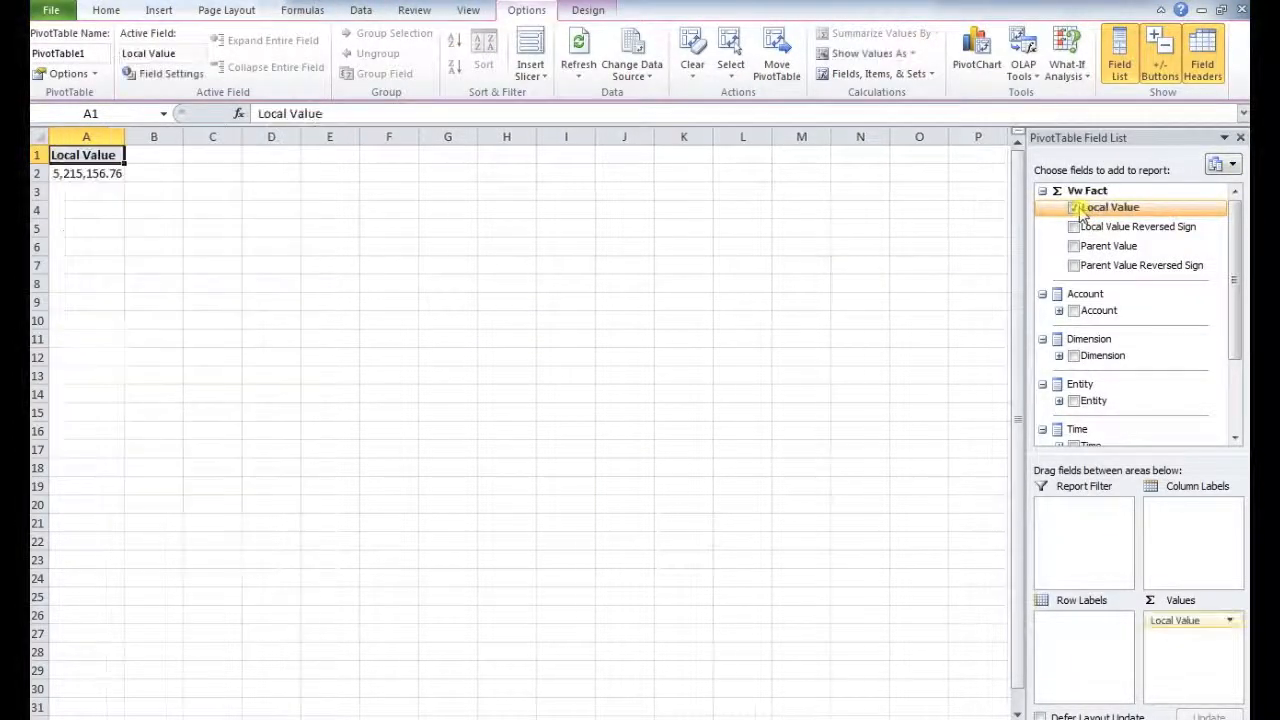
{"action": "left_click", "coordinate": [1074, 311]}
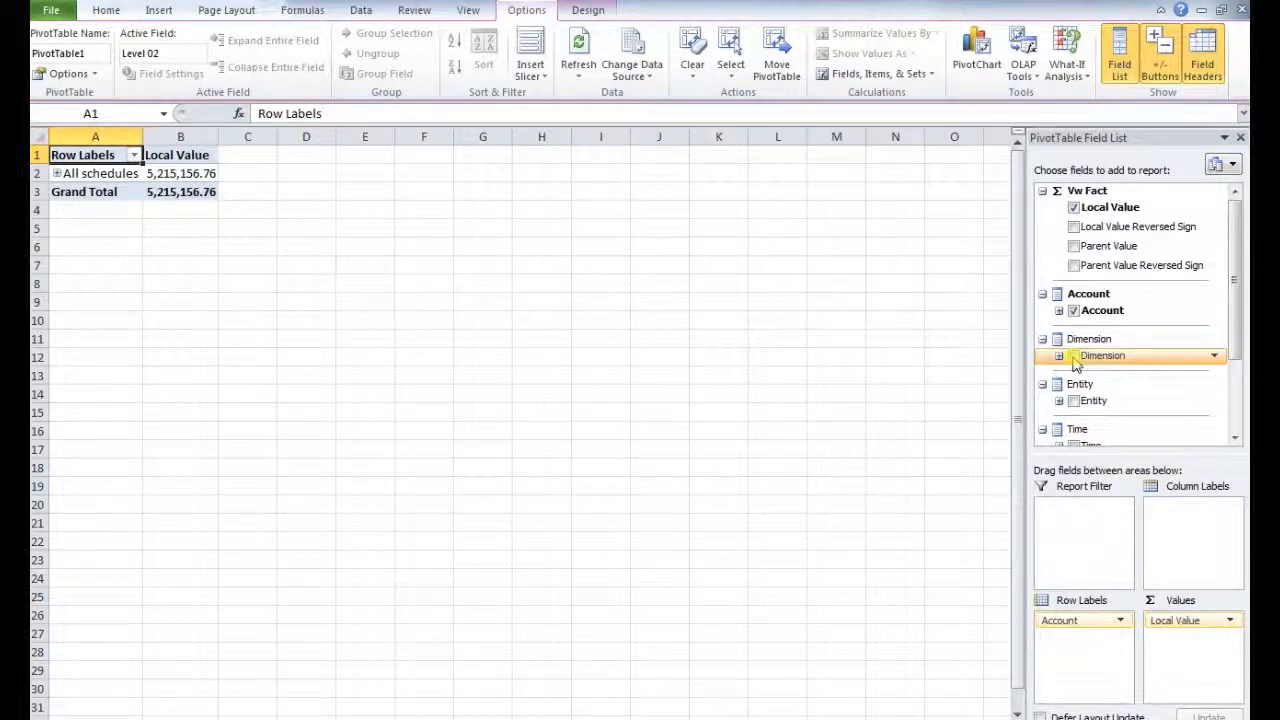
{"action": "left_click", "coordinate": [1074, 357]}
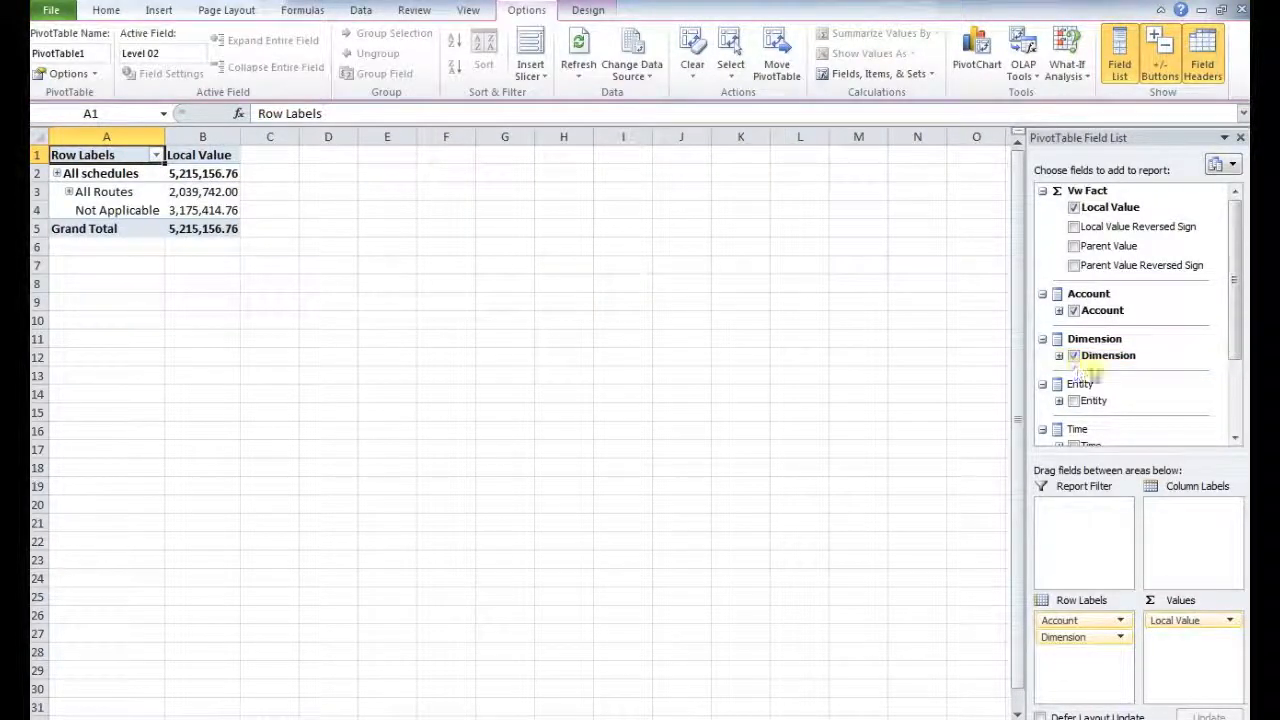
{"action": "left_click", "coordinate": [1074, 356]}
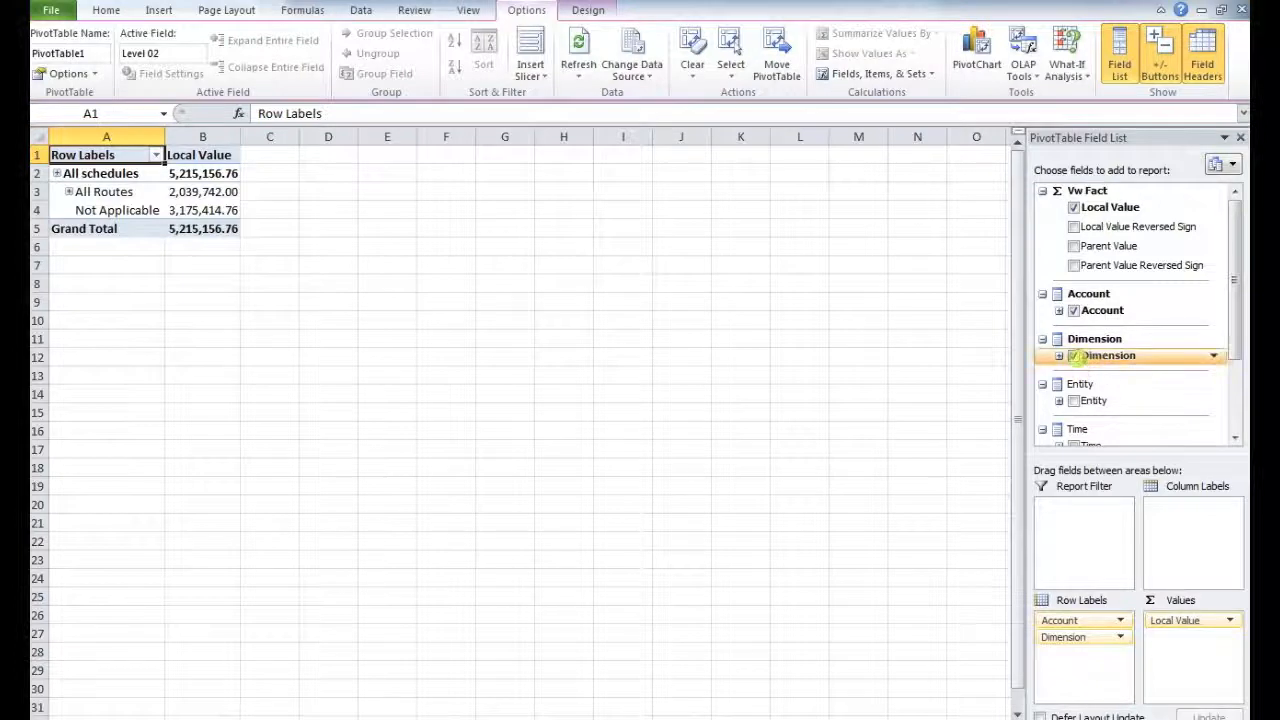
Step: Add Entity to the PivotTable as a report filter and Time as the column labels
{"action": "left_click", "coordinate": [1074, 401]}
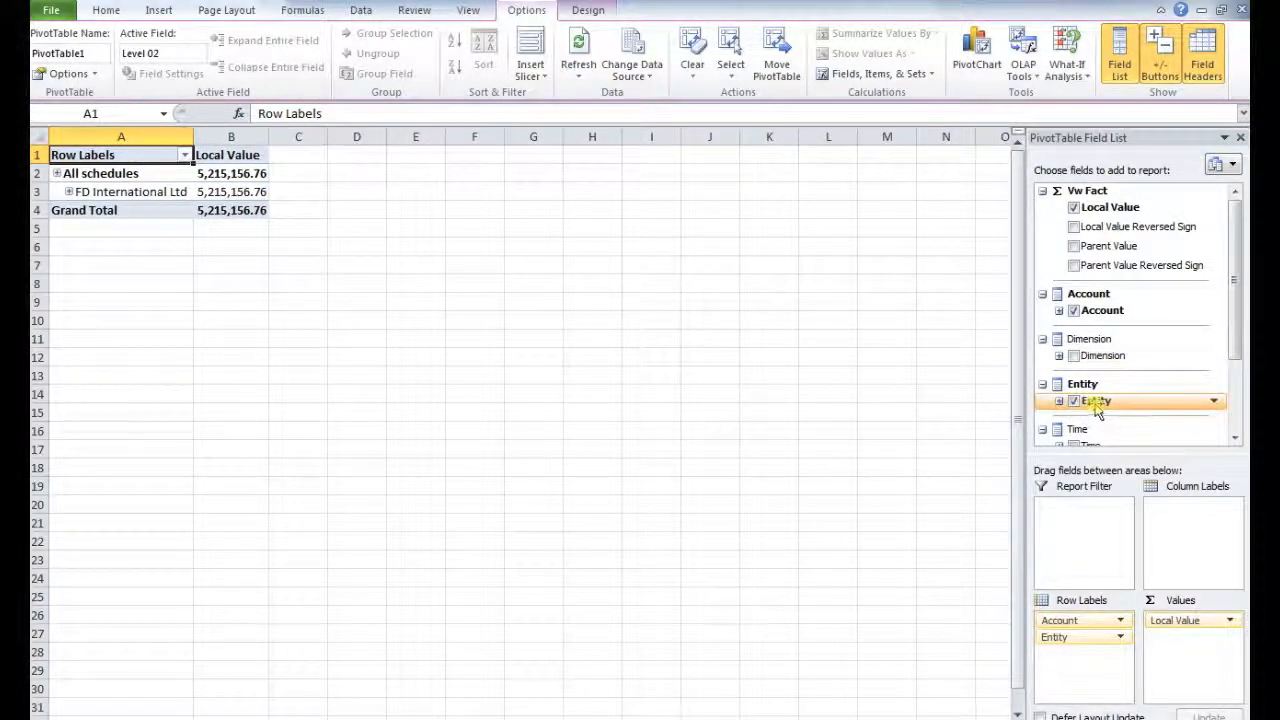
{"action": "left_click_drag", "start_coordinate": [1097, 410], "coordinate": [1082, 526]}
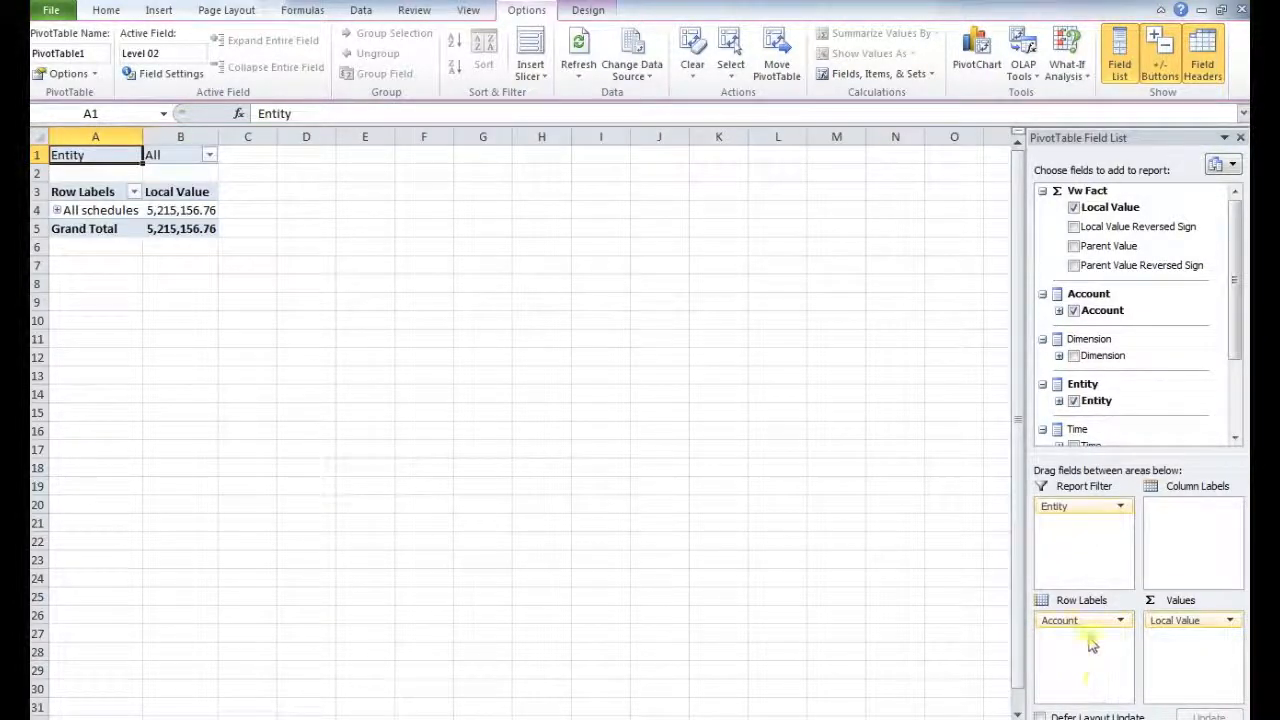
{"action": "scroll", "coordinate": [1240, 337], "scroll_direction": "down", "scroll_amount": 3}
{"action": "left_click_drag", "start_coordinate": [1247, 369], "coordinate": [1247, 375]}
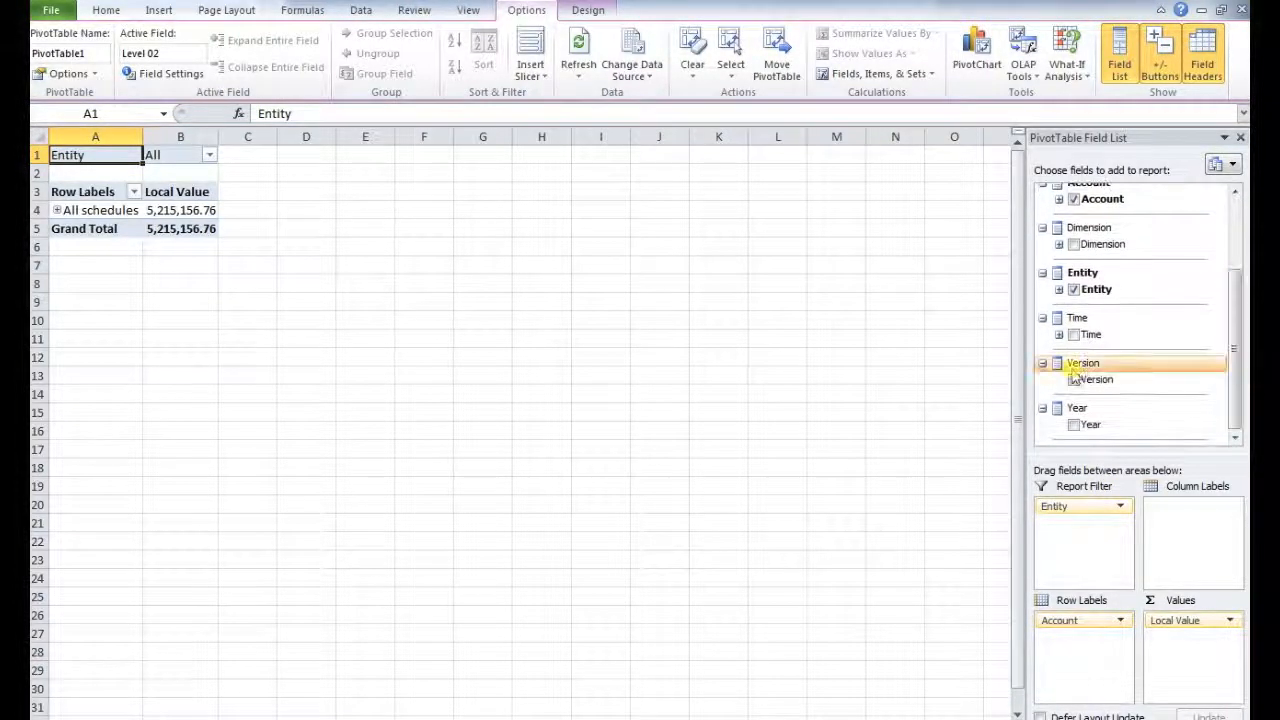
{"action": "left_click", "coordinate": [1072, 333]}
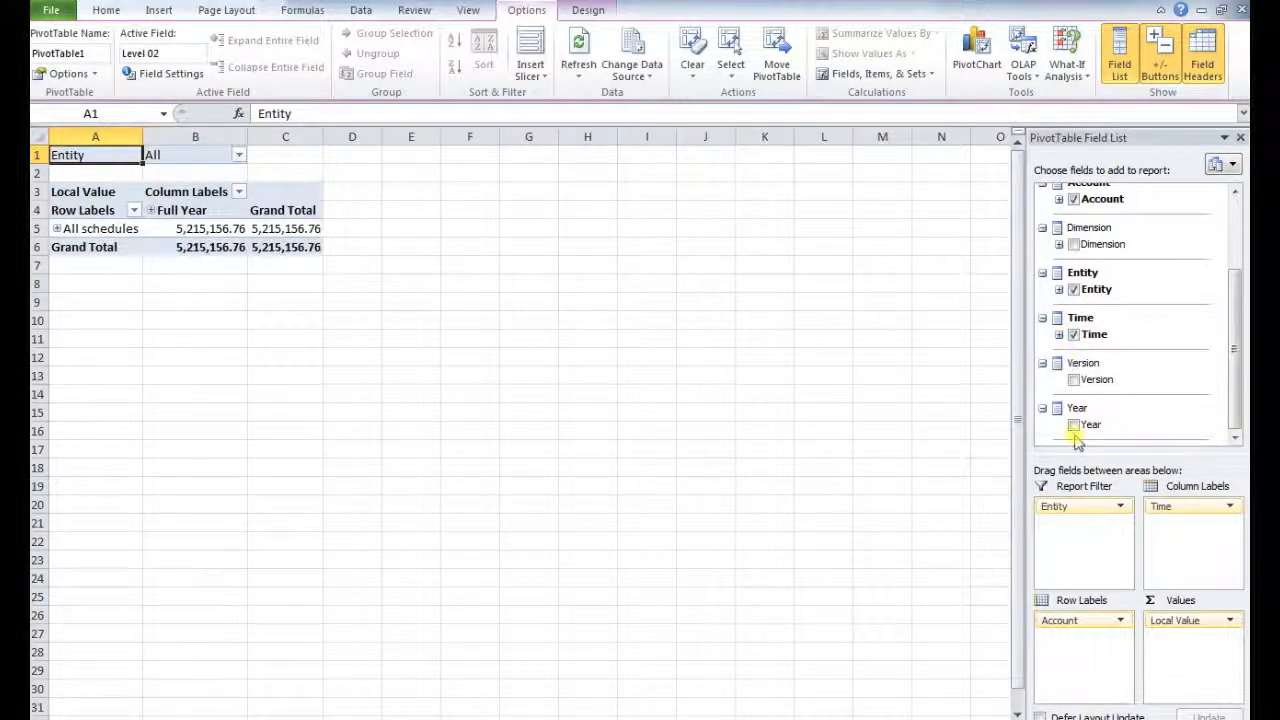
Step: Add Version and Year to the PivotTable as report filters below Entity
{"action": "left_click", "coordinate": [1073, 380]}
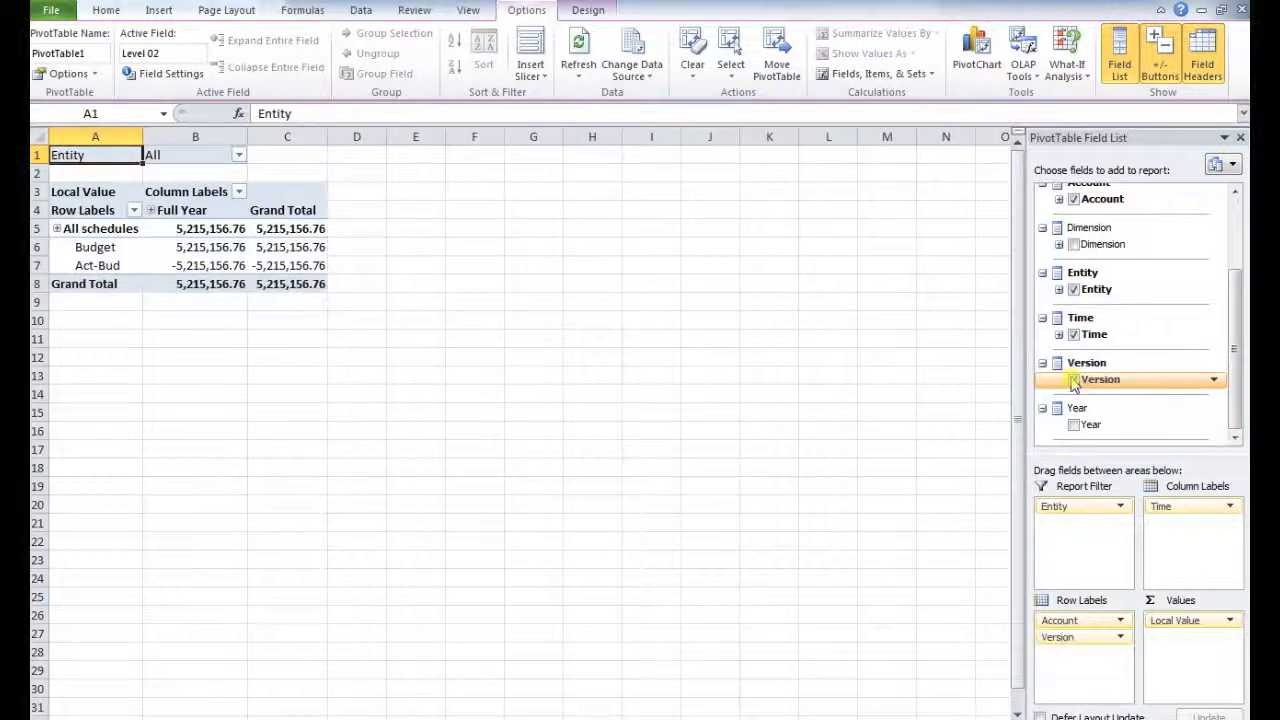
{"action": "left_click_drag", "start_coordinate": [1074, 383], "coordinate": [1064, 524]}
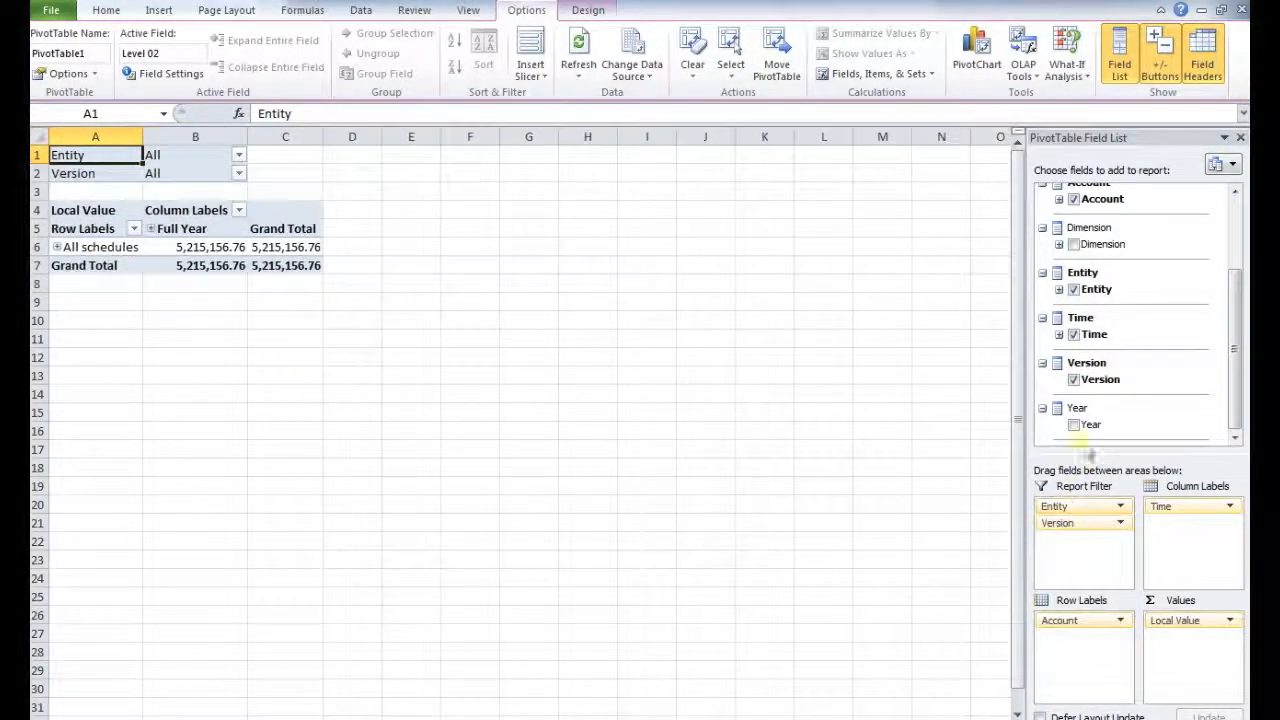
{"action": "left_click", "coordinate": [1073, 425]}
{"action": "left_click_drag", "start_coordinate": [1076, 428], "coordinate": [1088, 566]}
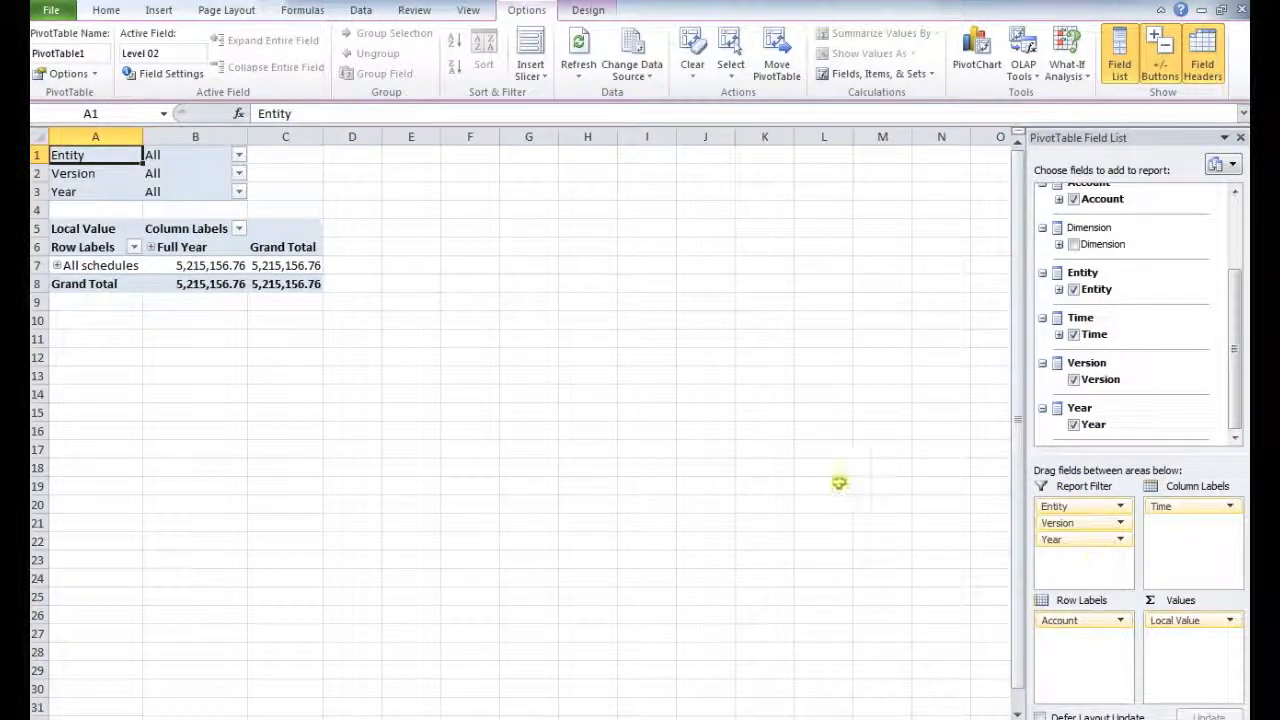
Step: Expand All schedules, Dept Expenses and Total Departmental Expenses in the PivotTable rows down to the individual accounts
{"action": "left_click", "coordinate": [152, 334]}
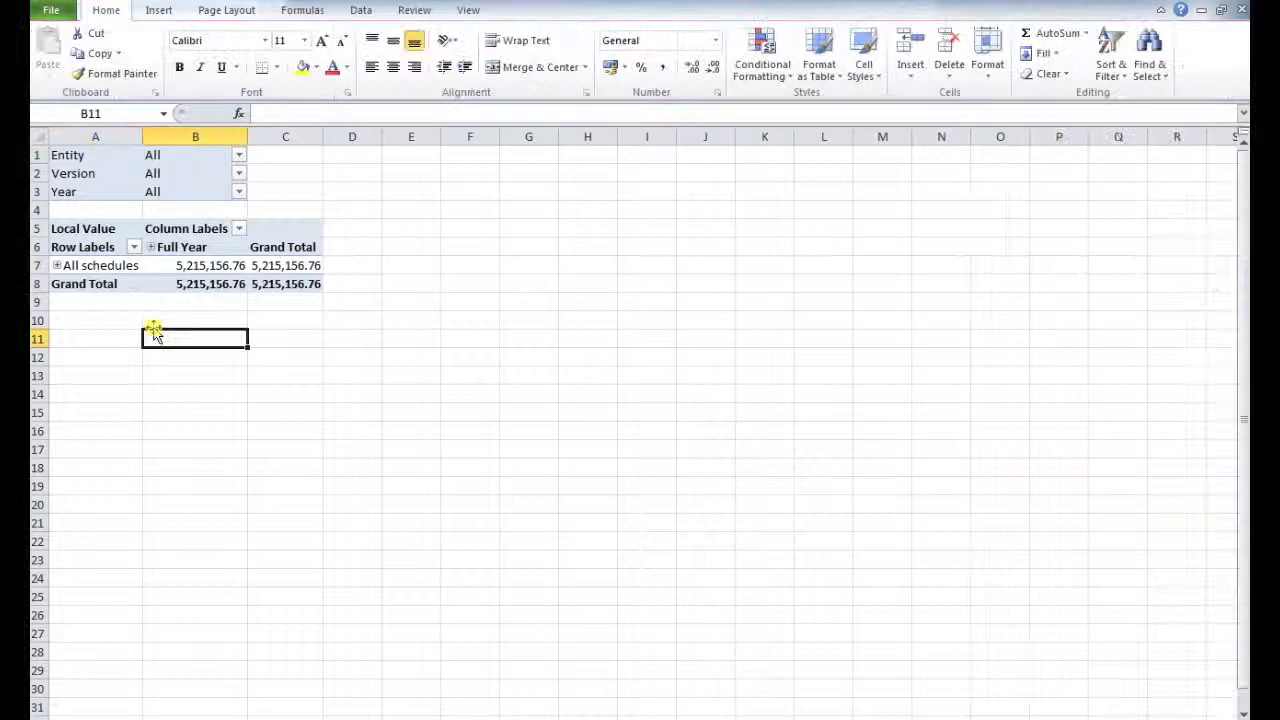
{"action": "left_click", "coordinate": [57, 265]}
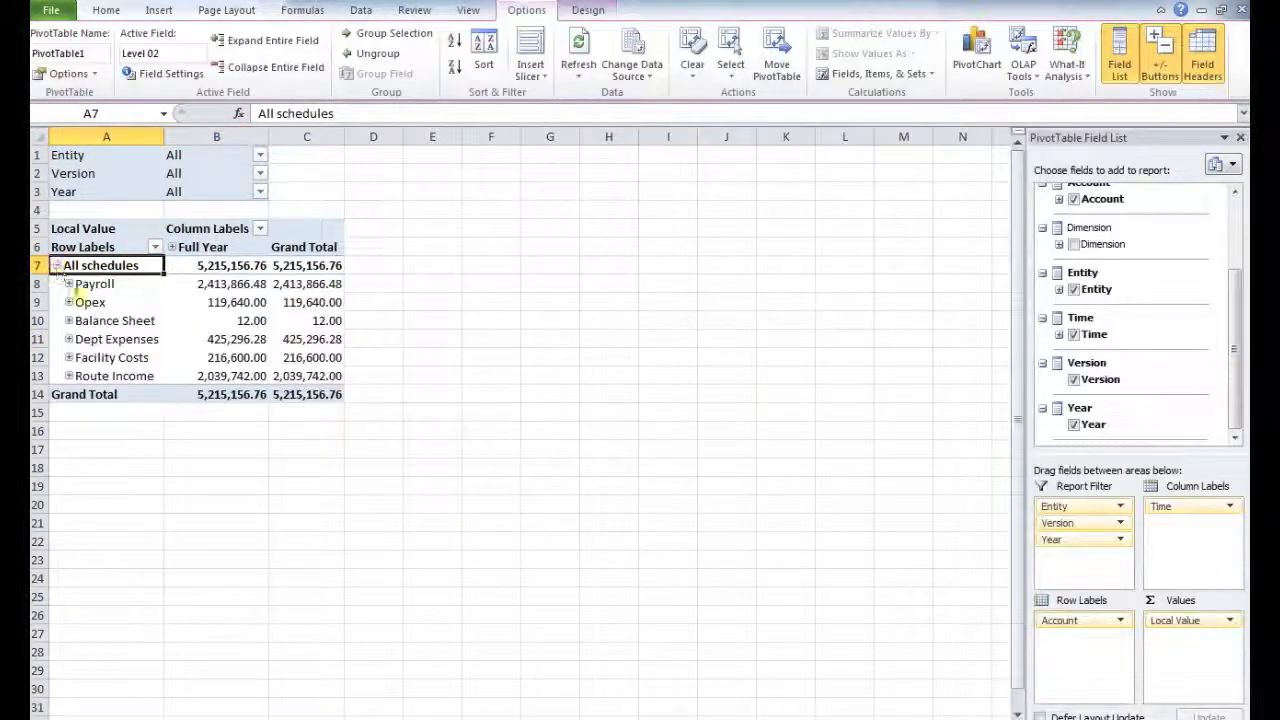
{"action": "left_click", "coordinate": [69, 340]}
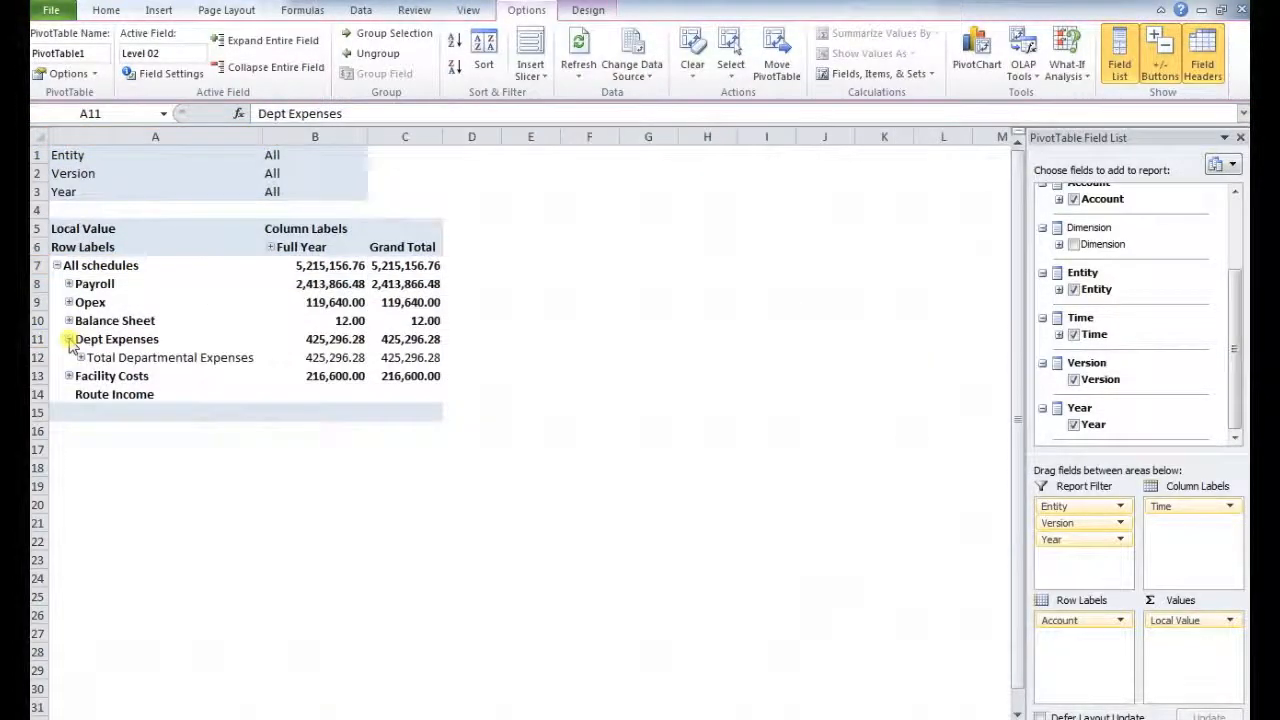
{"action": "left_click", "coordinate": [81, 358]}
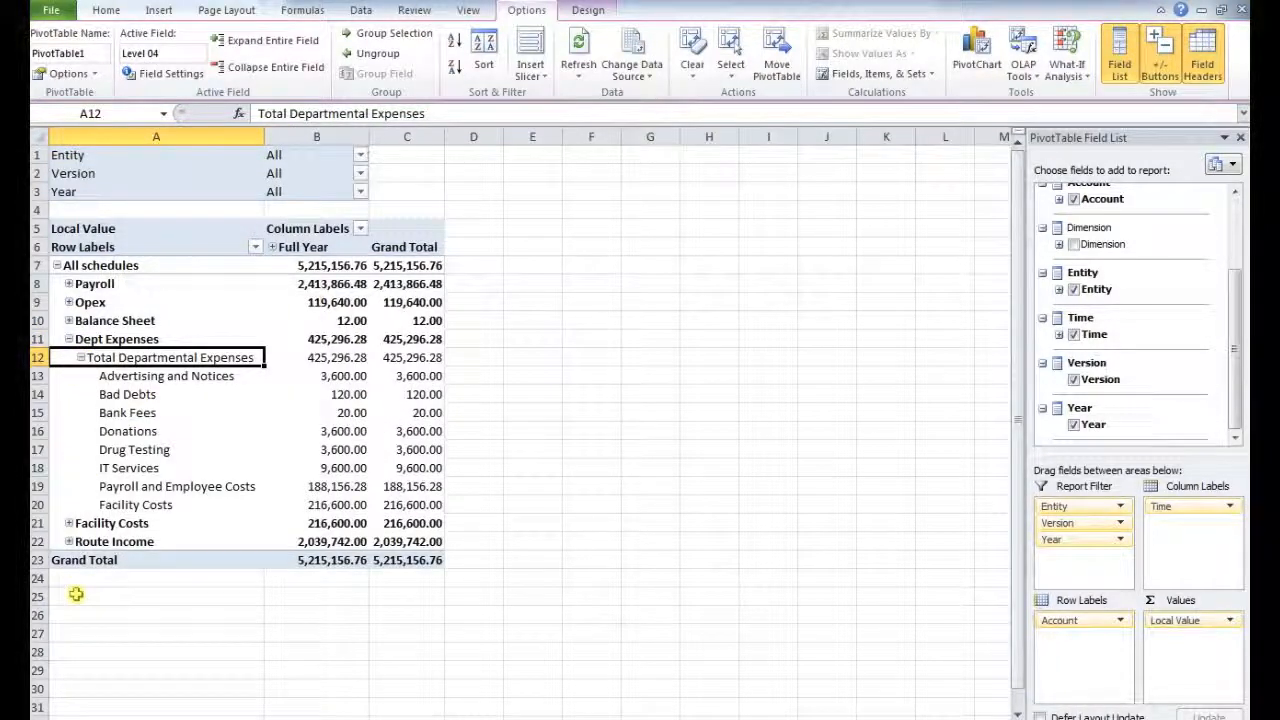
Step: Expand the column labels from Full Year through Half Year 1 to the months of Quarter 1 and Quarter 2
{"action": "left_click", "coordinate": [273, 247]}
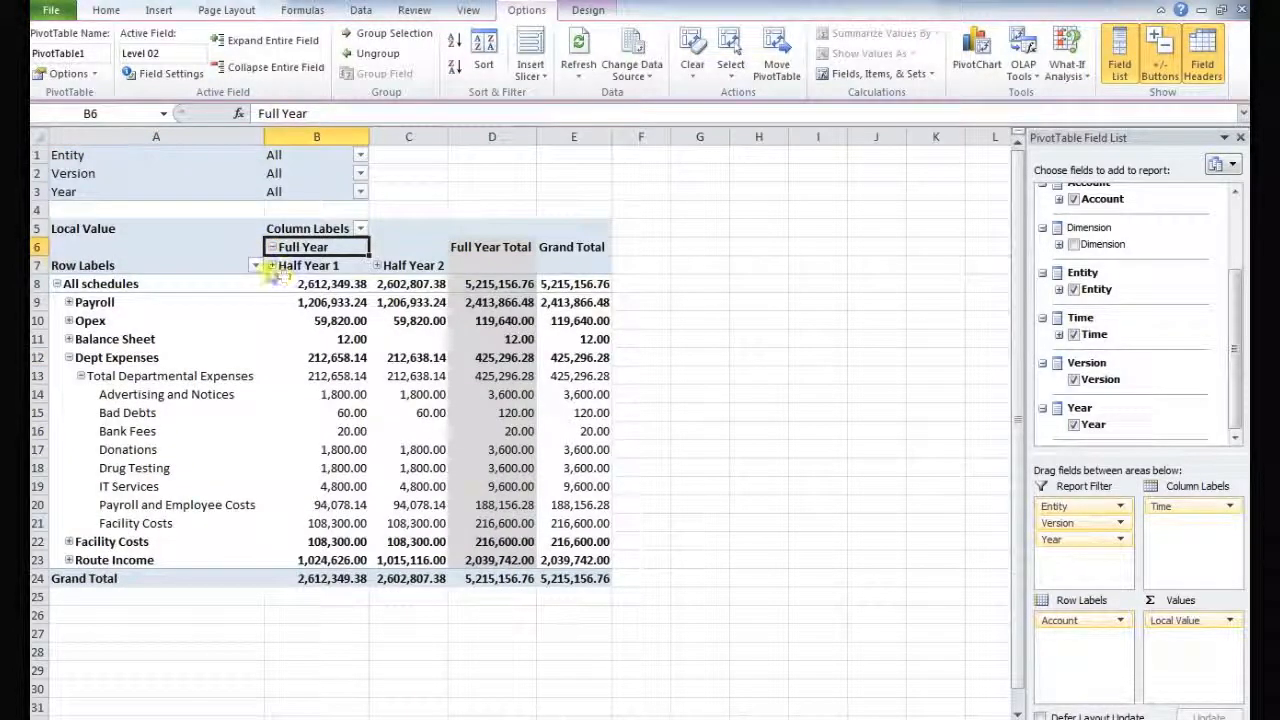
{"action": "left_click", "coordinate": [270, 266]}
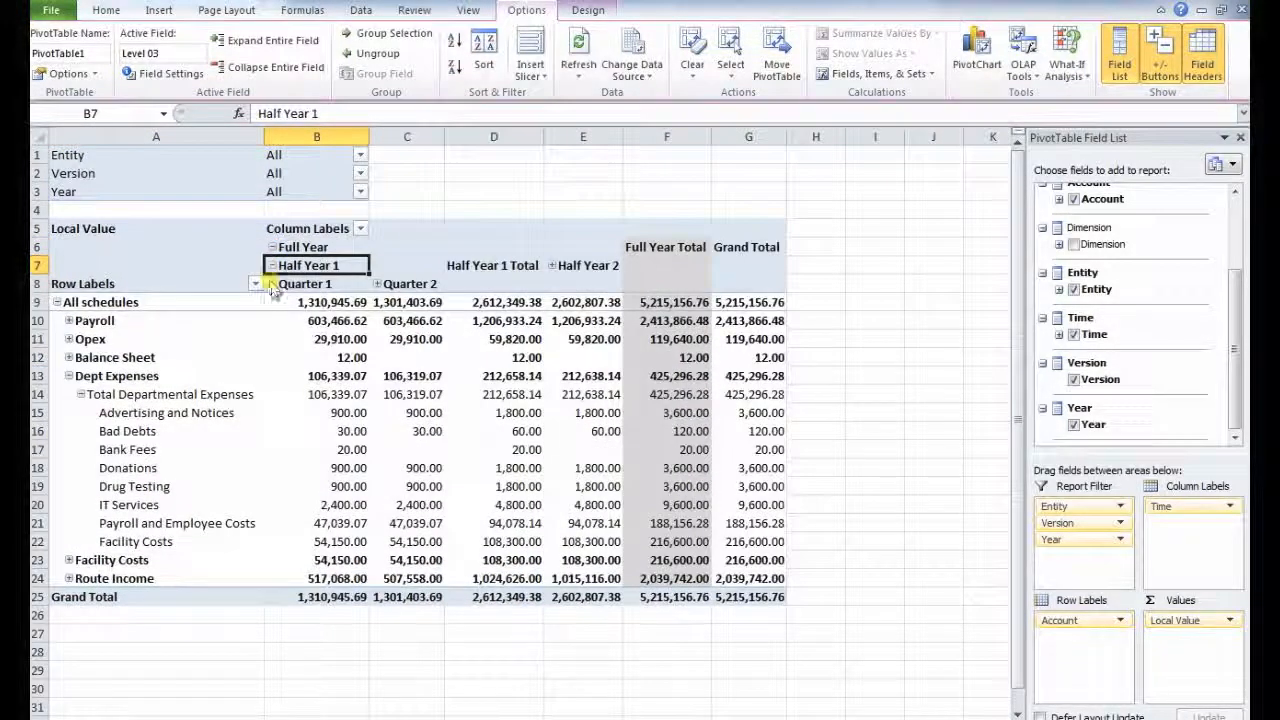
{"action": "left_click", "coordinate": [270, 284]}
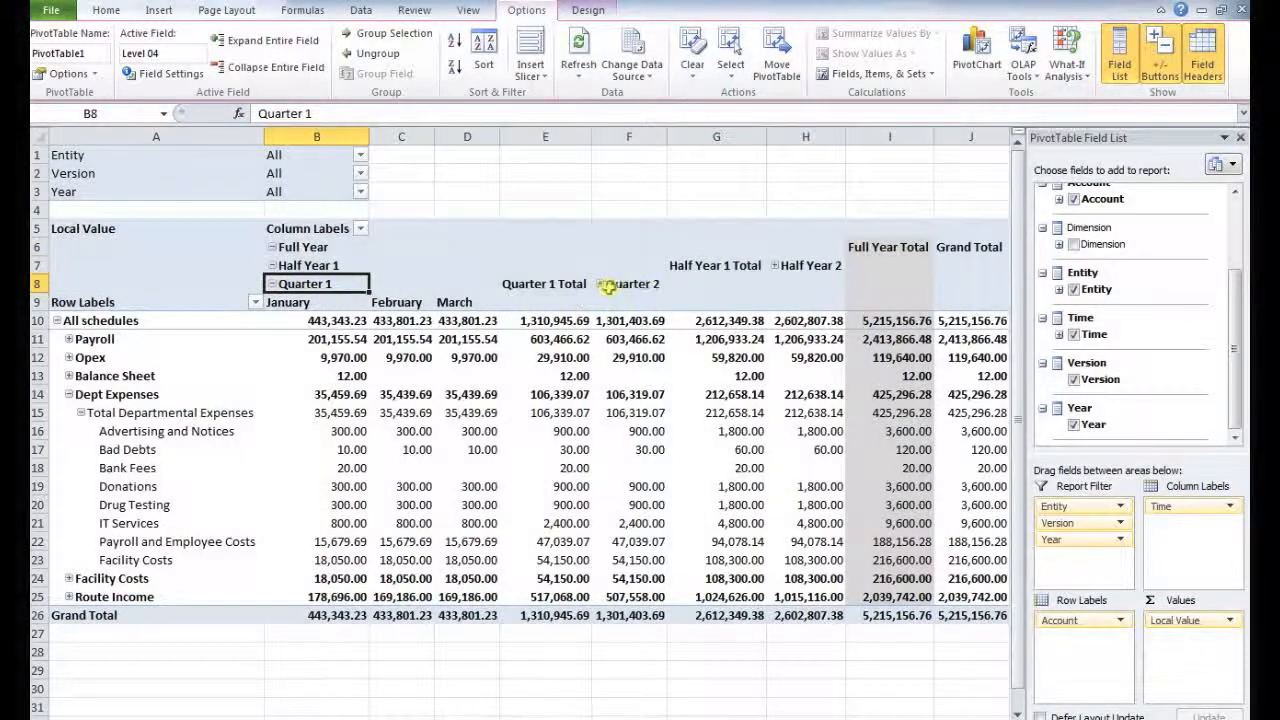
{"action": "left_click", "coordinate": [597, 284]}
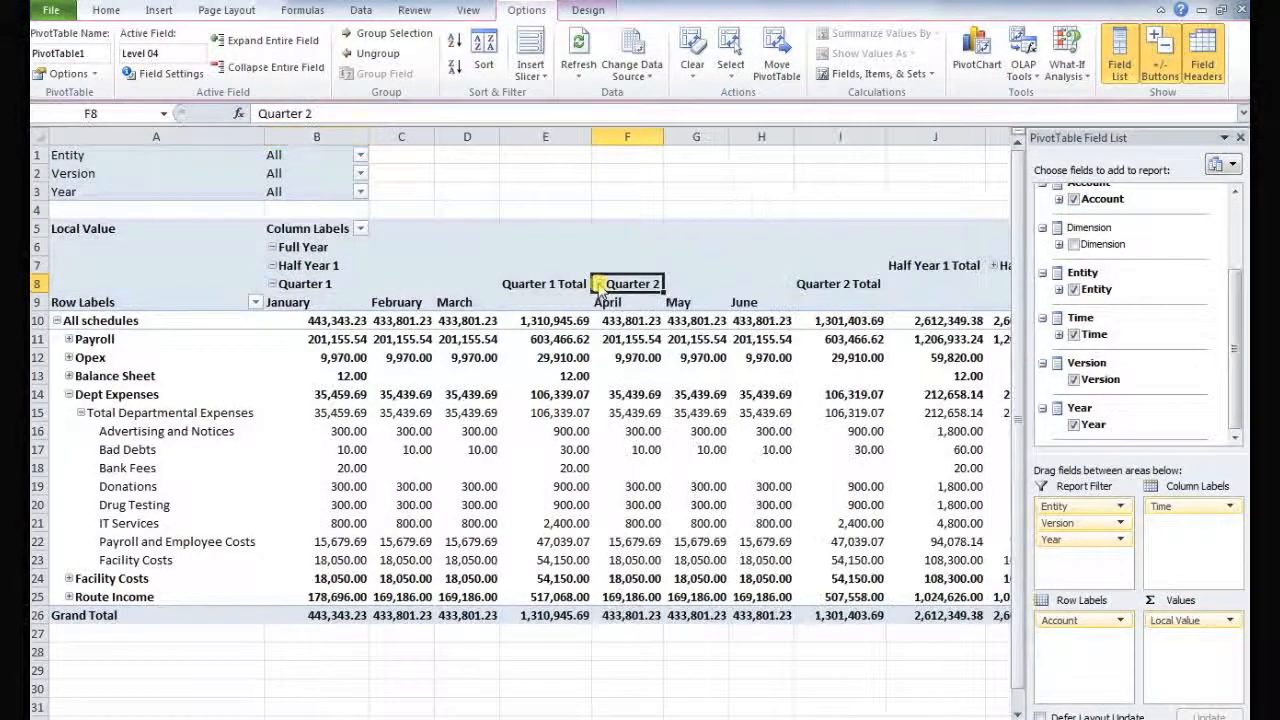
Step: Filter the PivotTable's Entity to FD International Ltd
{"action": "left_click", "coordinate": [359, 155]}
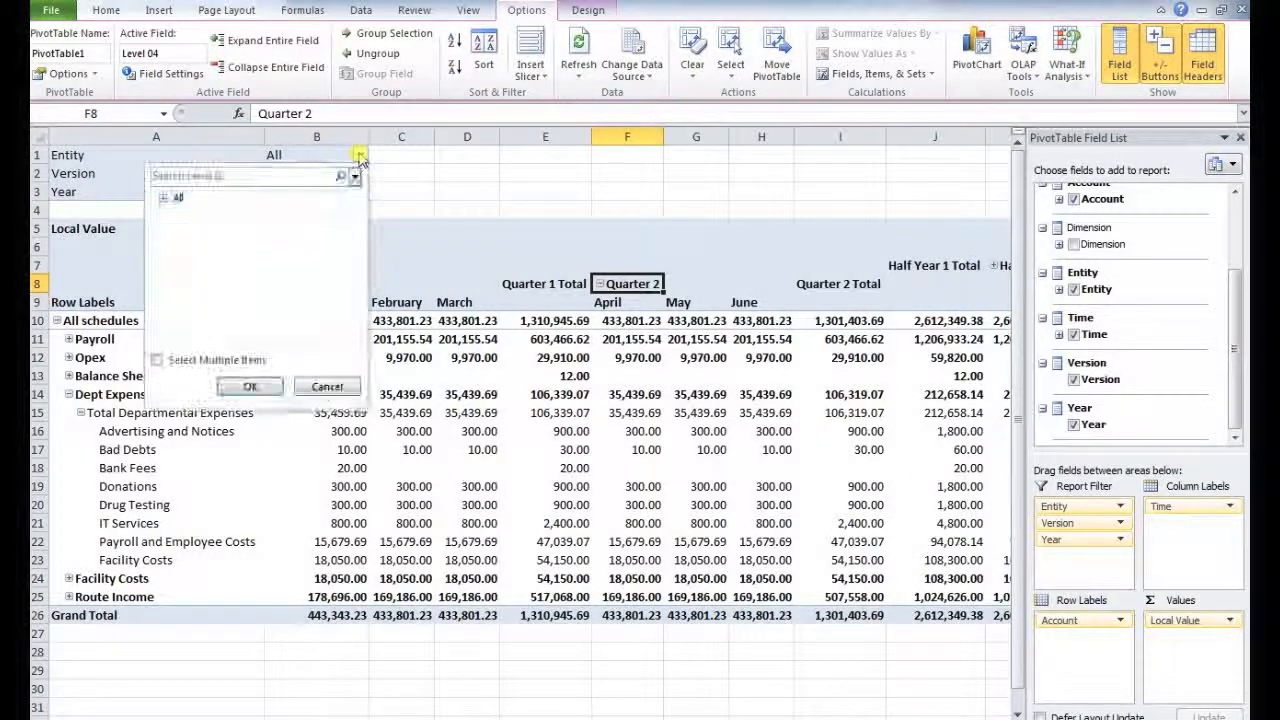
{"action": "left_click", "coordinate": [163, 198]}
{"action": "left_click", "coordinate": [232, 212]}
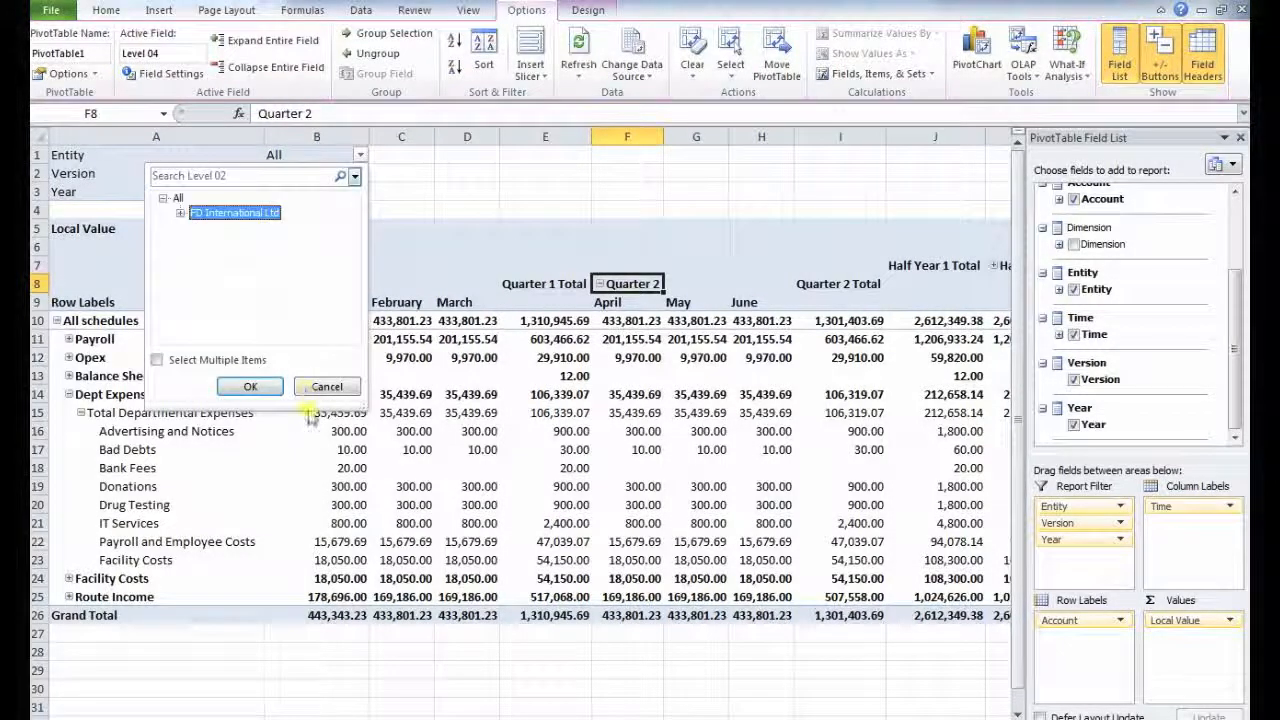
{"action": "left_click", "coordinate": [250, 386]}
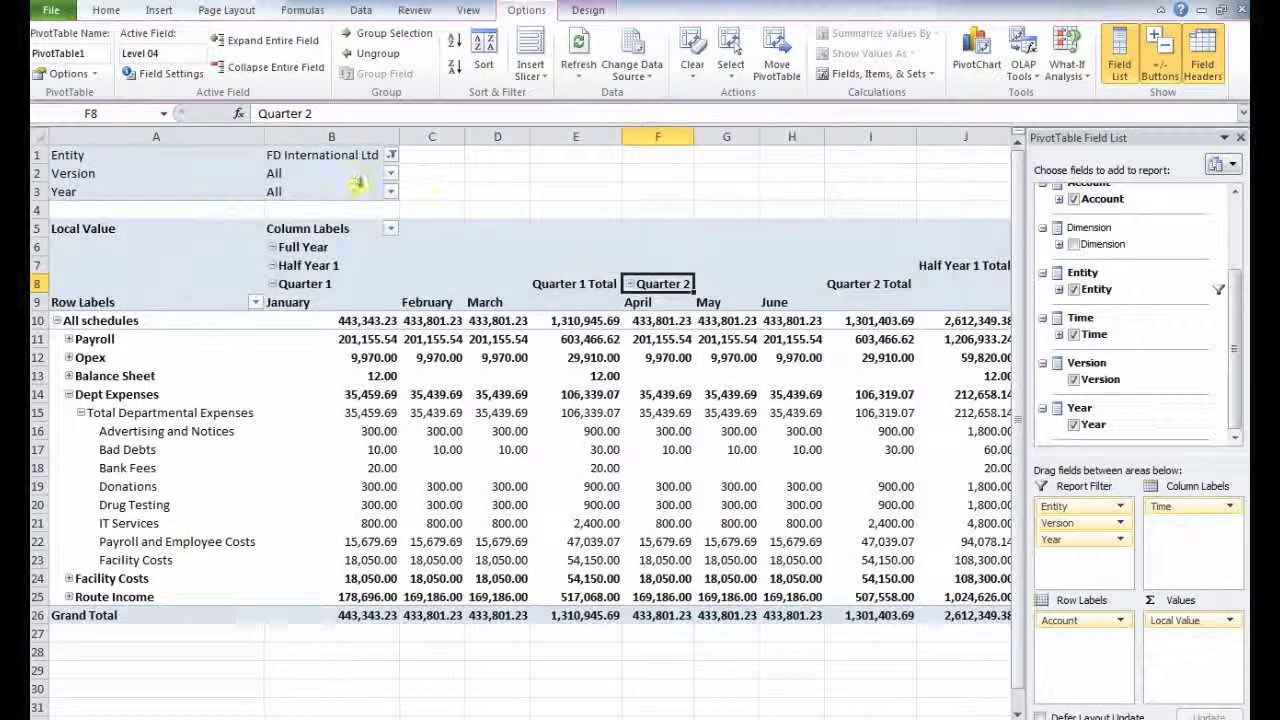
Step: Filter the PivotTable's Version to Budget and its Year to 2012
{"action": "left_click", "coordinate": [391, 178]}
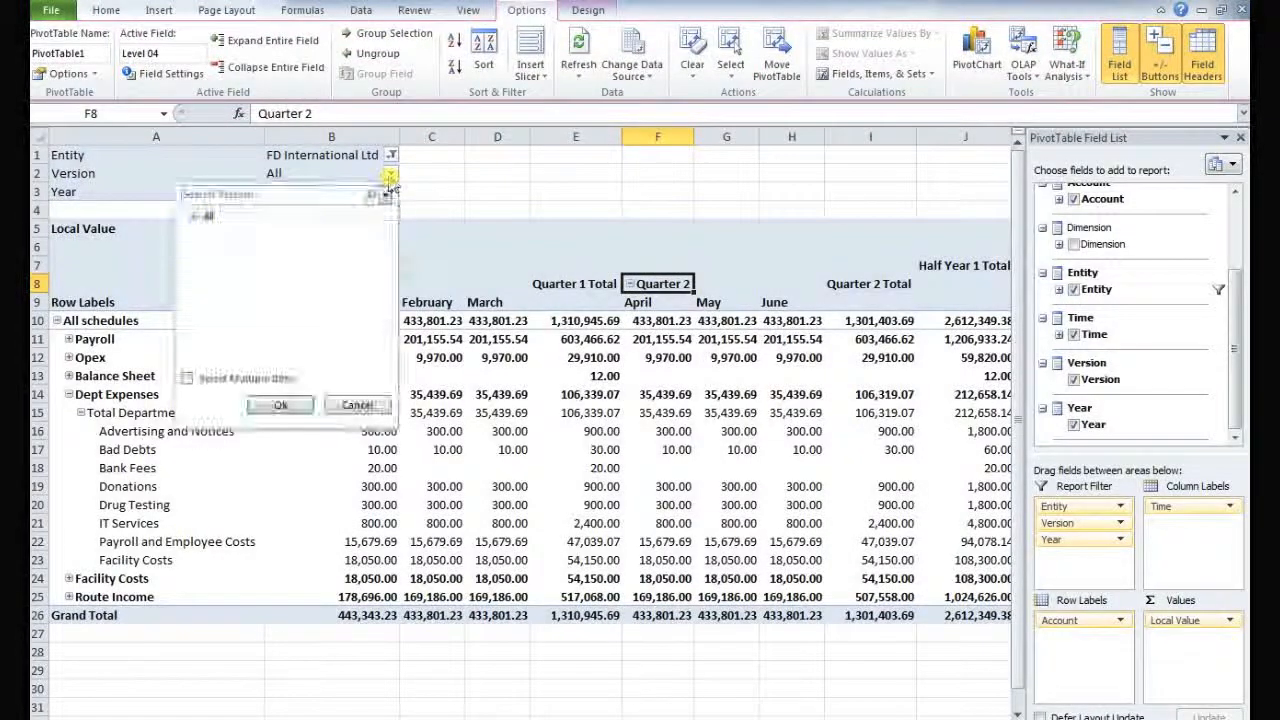
{"action": "left_click", "coordinate": [195, 217]}
{"action": "left_click", "coordinate": [235, 231]}
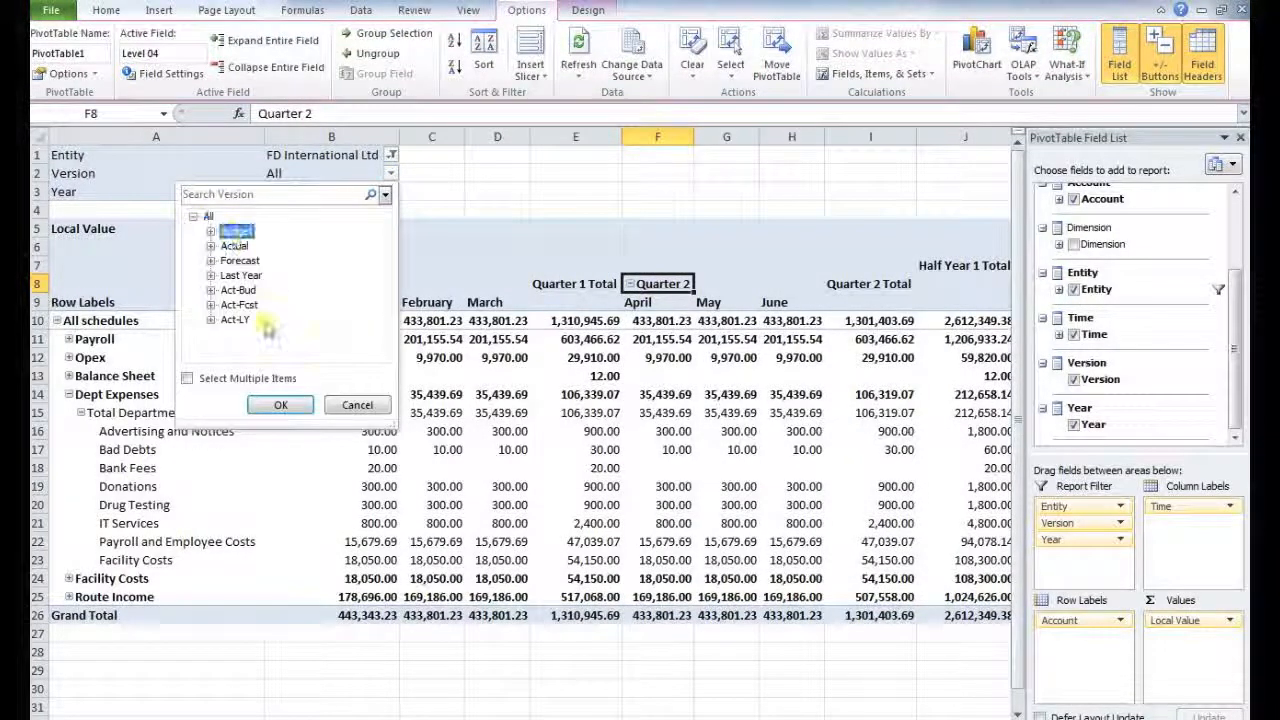
{"action": "left_click", "coordinate": [280, 405]}
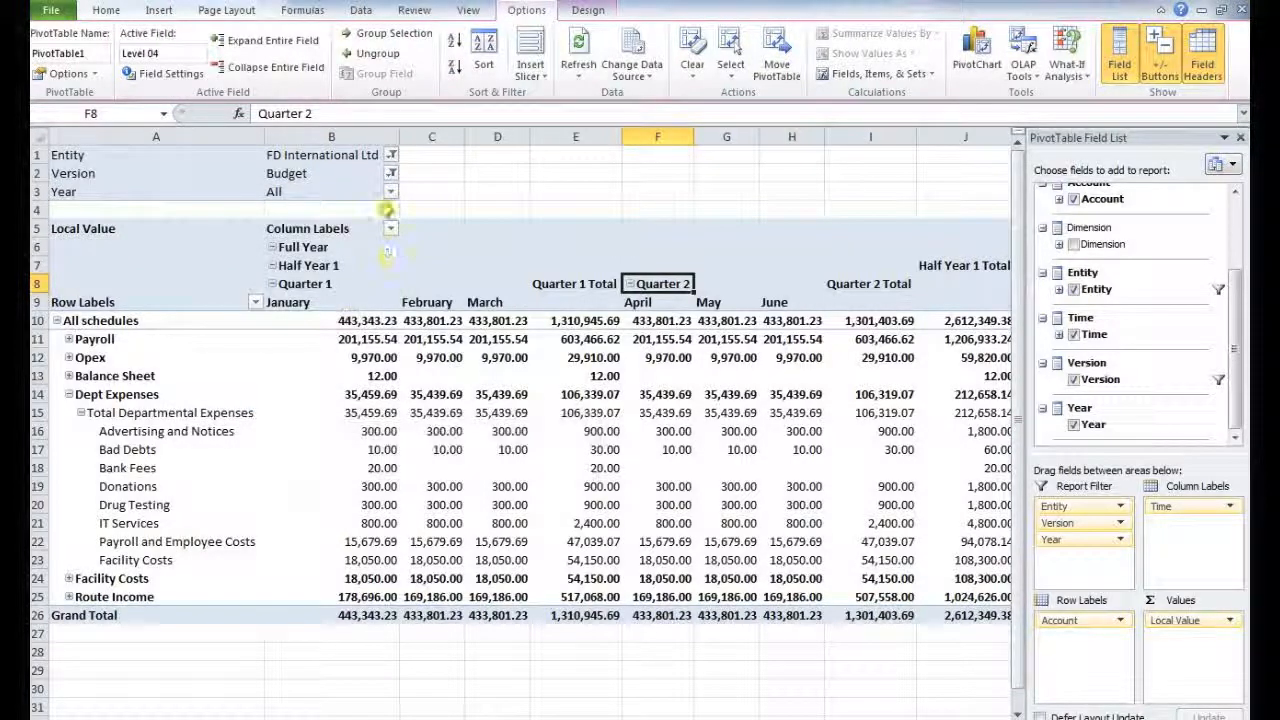
{"action": "left_click", "coordinate": [392, 195]}
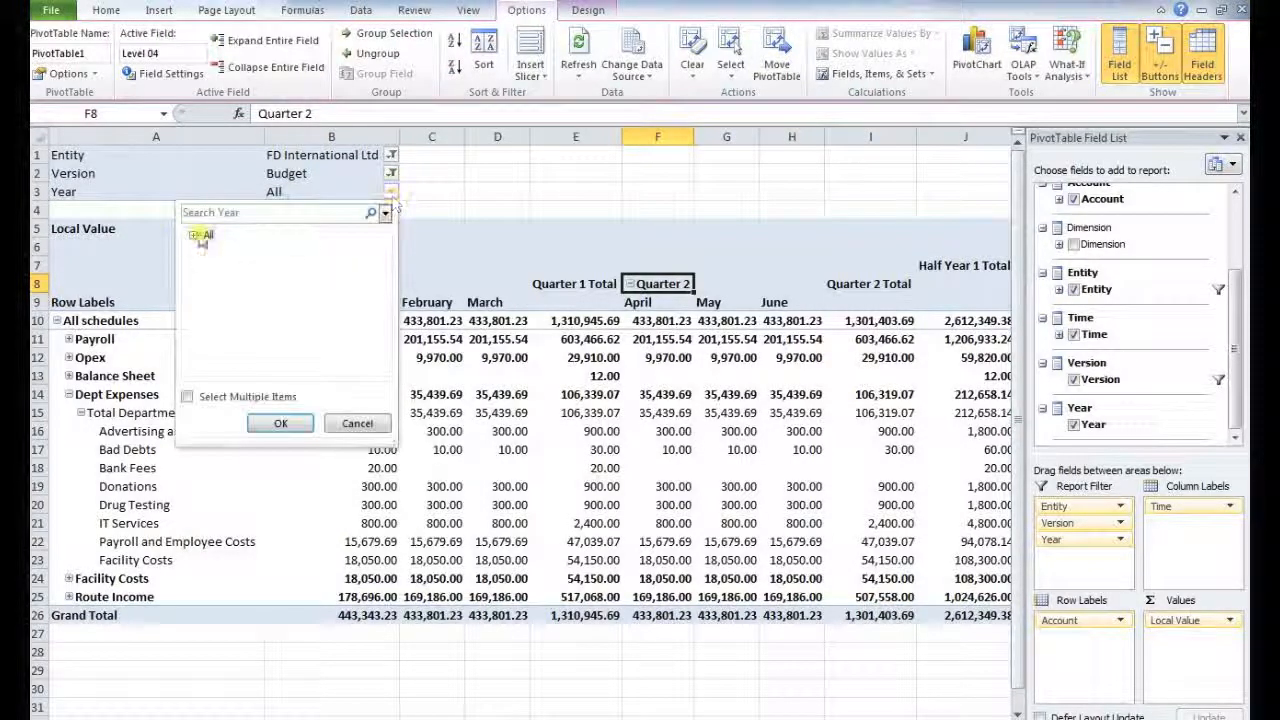
{"action": "left_click", "coordinate": [193, 234]}
{"action": "left_click", "coordinate": [231, 264]}
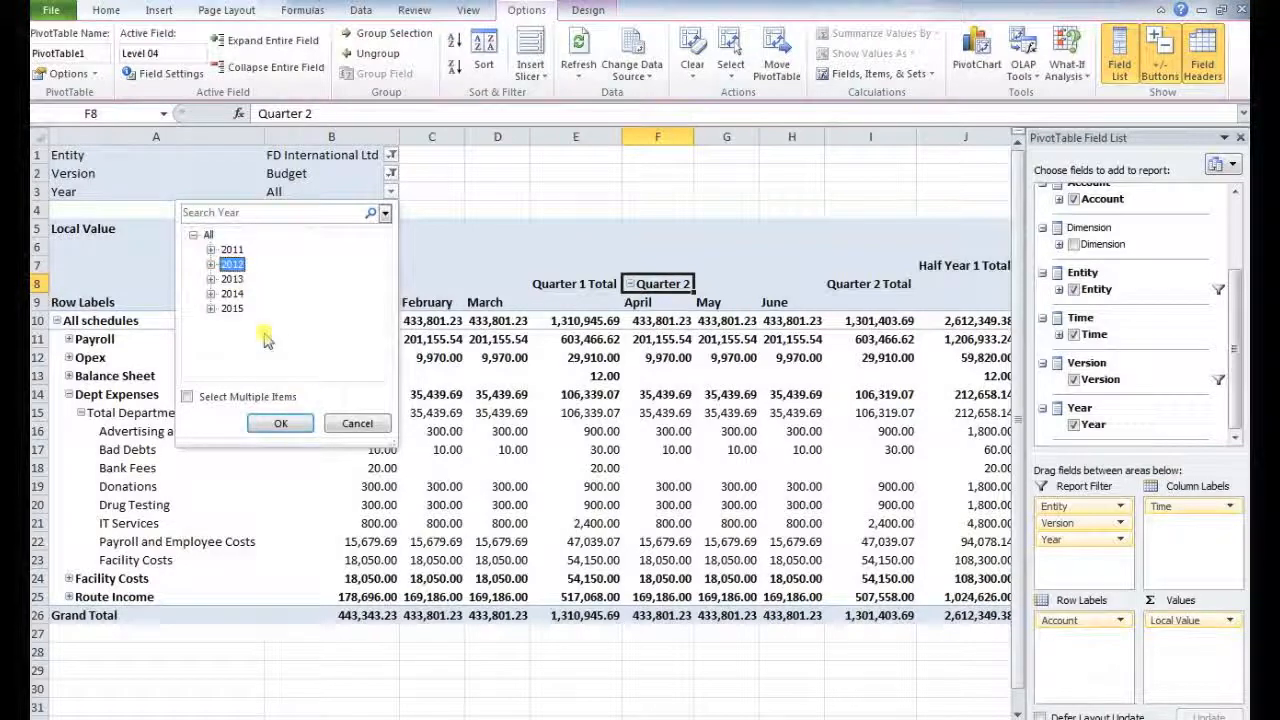
{"action": "left_click", "coordinate": [282, 422]}
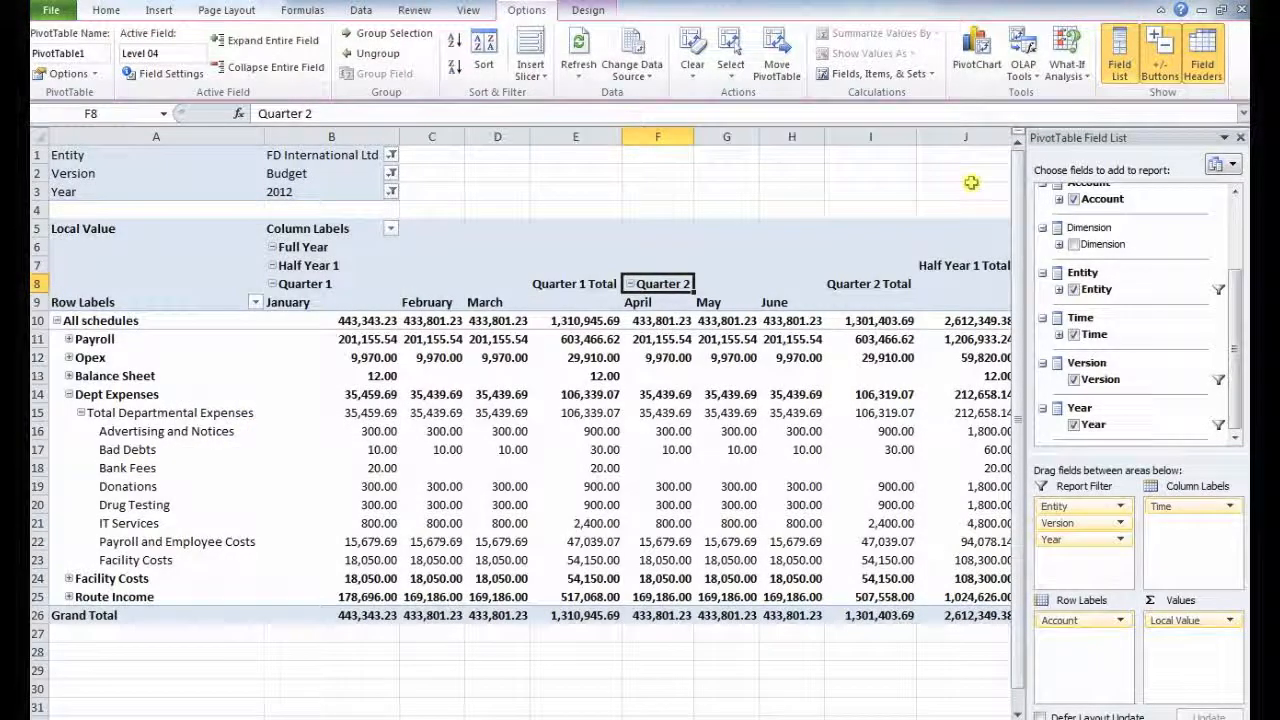
Step: Convert the OLAP PivotTable to formulas without converting the report filters
{"action": "left_click", "coordinate": [1022, 68]}
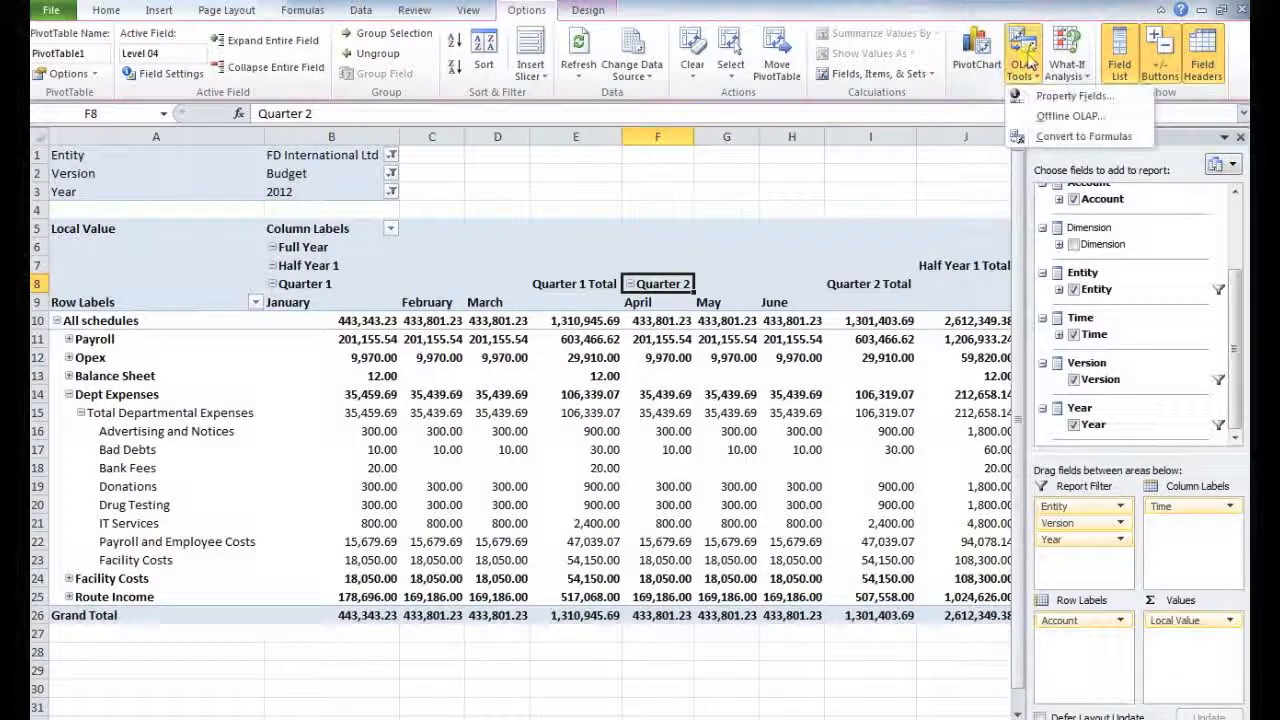
{"action": "left_click", "coordinate": [1080, 136]}
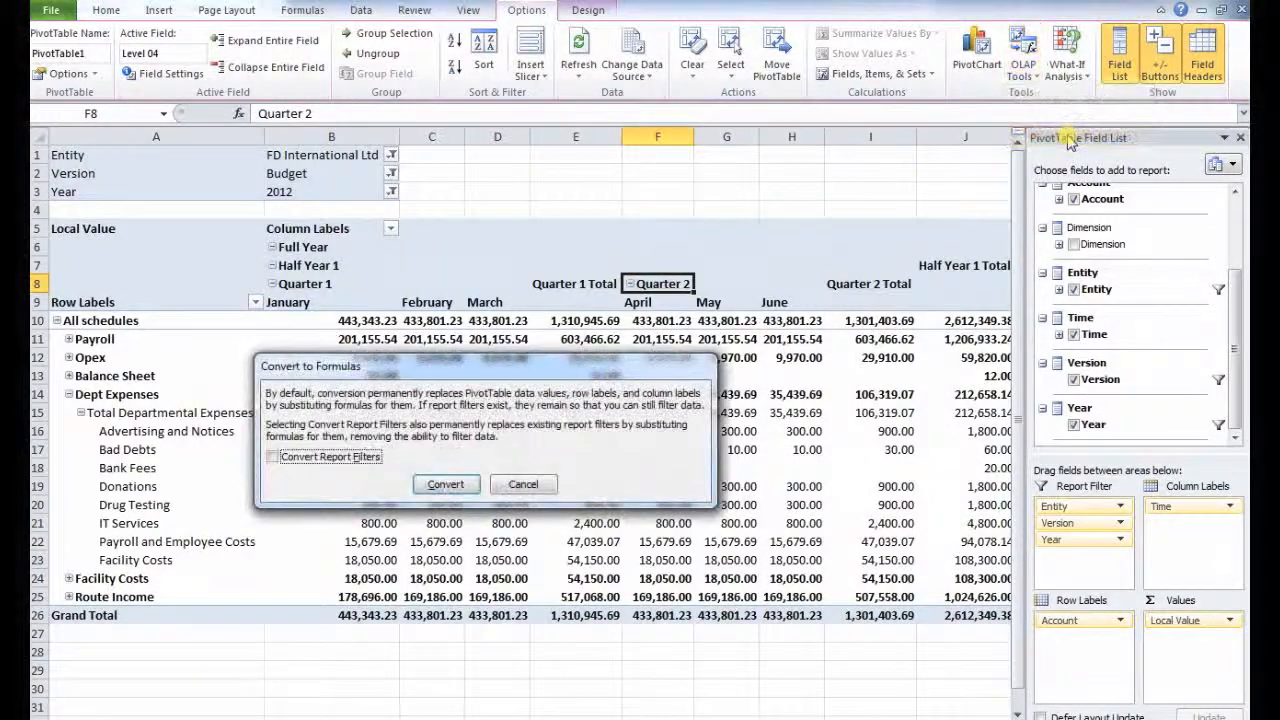
{"action": "left_click", "coordinate": [452, 484]}
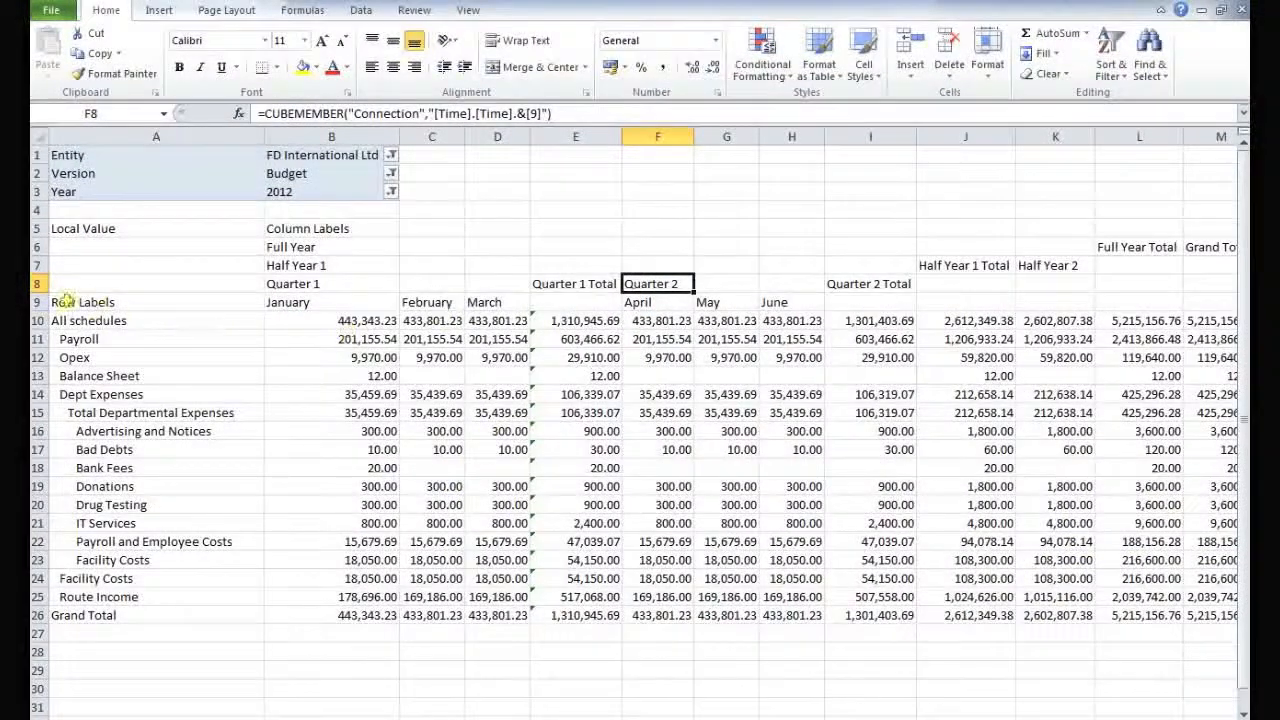
Step: Hide rows 5 to 8, and delete the Quarter 1 Total column and all total columns after June
{"action": "left_click_drag", "start_coordinate": [35, 284], "coordinate": [35, 210]}
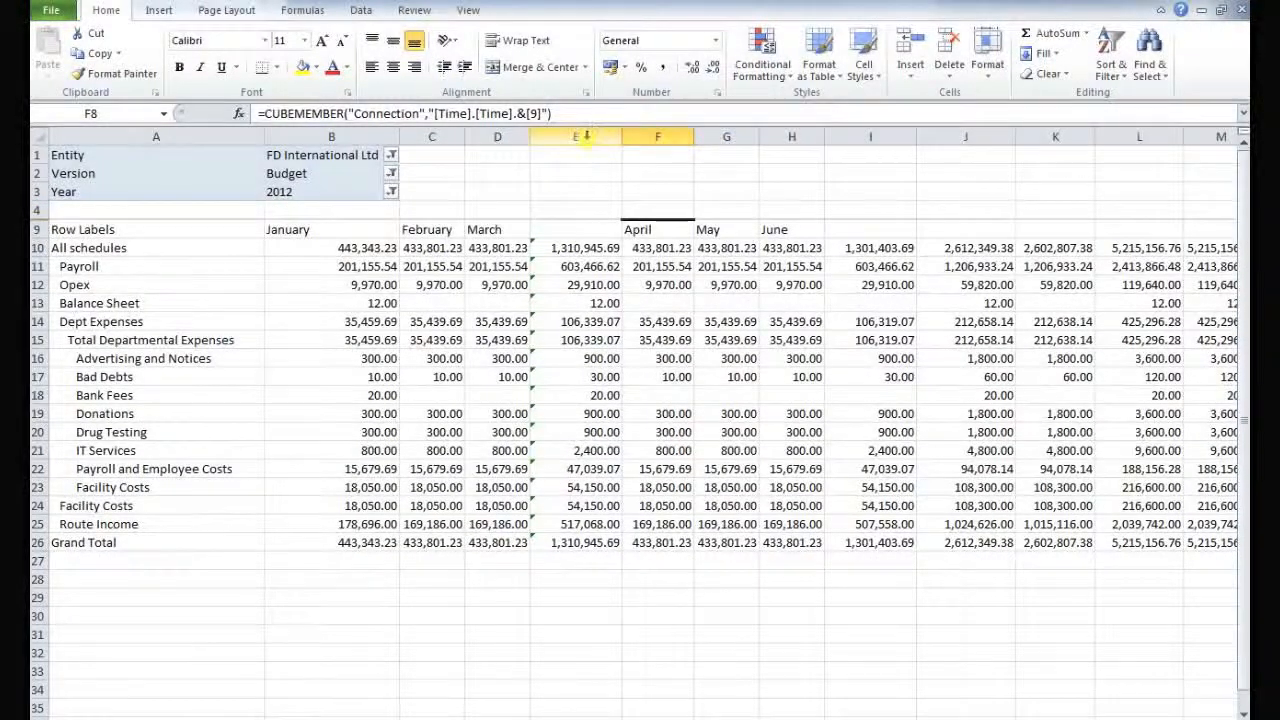
{"action": "left_click", "coordinate": [587, 137]}
{"action": "right_click", "coordinate": [587, 140]}
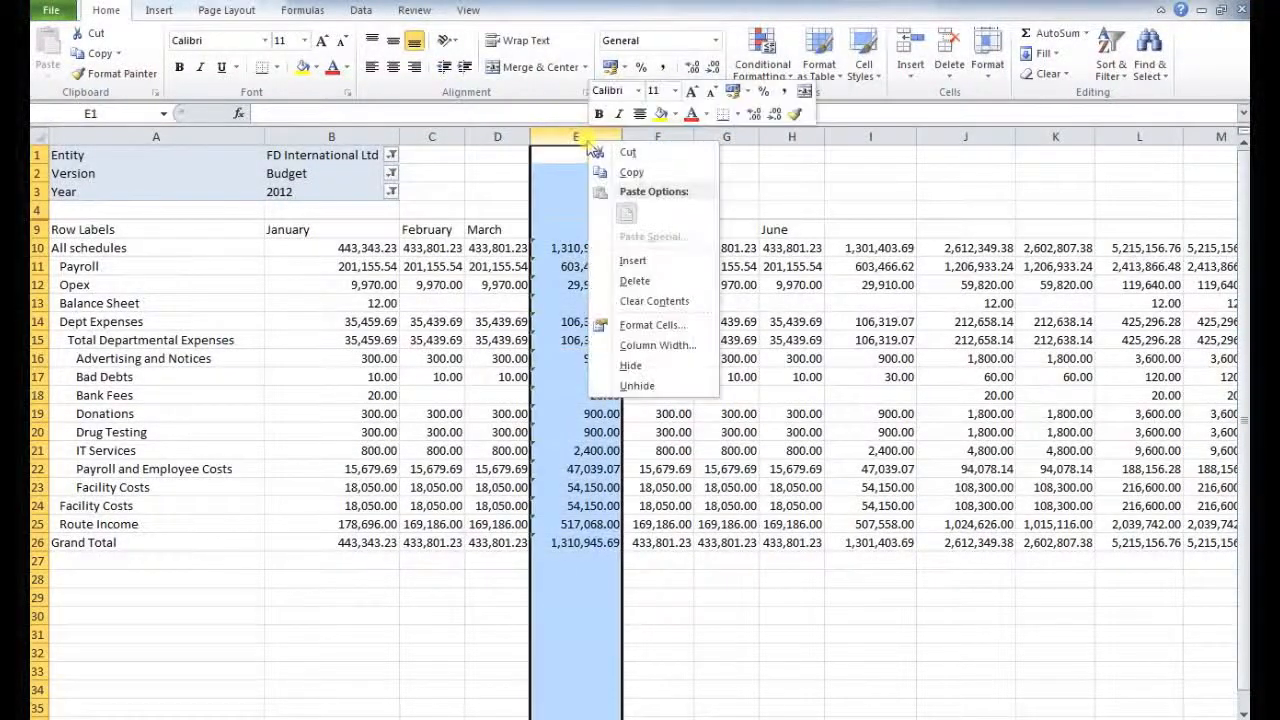
{"action": "left_click", "coordinate": [643, 281]}
{"action": "left_click_drag", "start_coordinate": [778, 137], "coordinate": [1230, 140]}
{"action": "right_click", "coordinate": [1146, 166]}
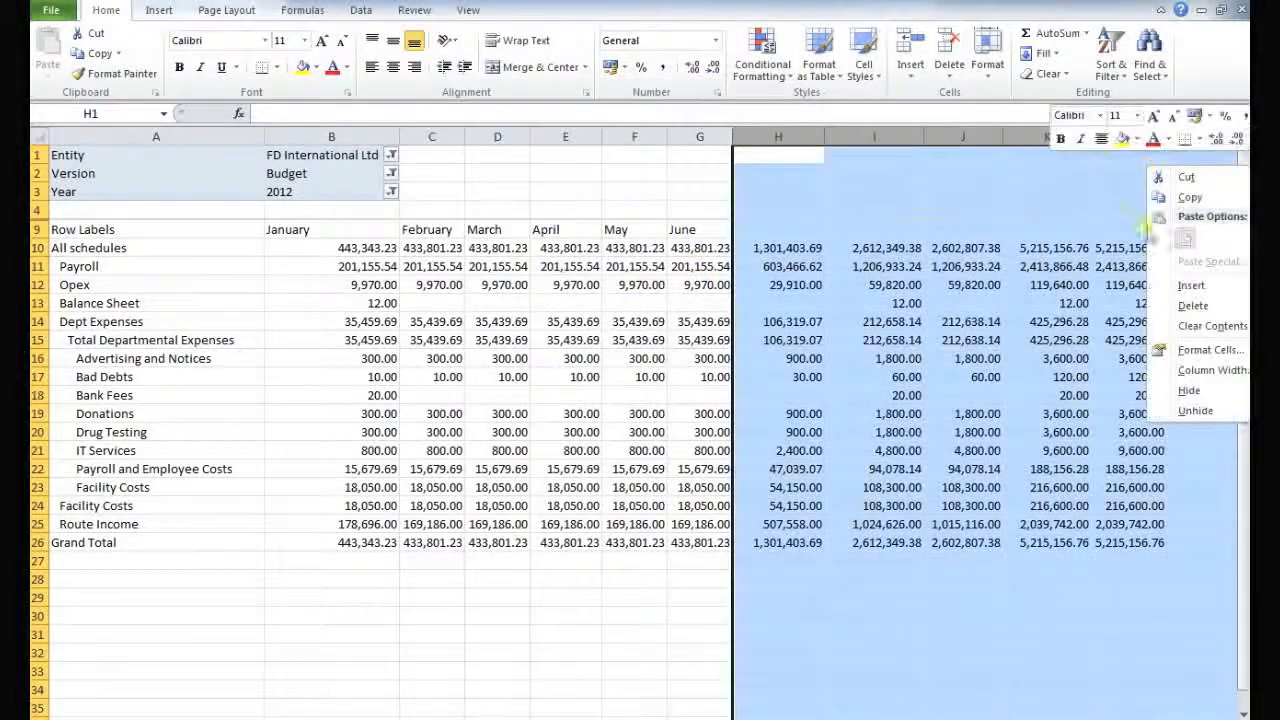
{"action": "left_click", "coordinate": [1192, 305]}
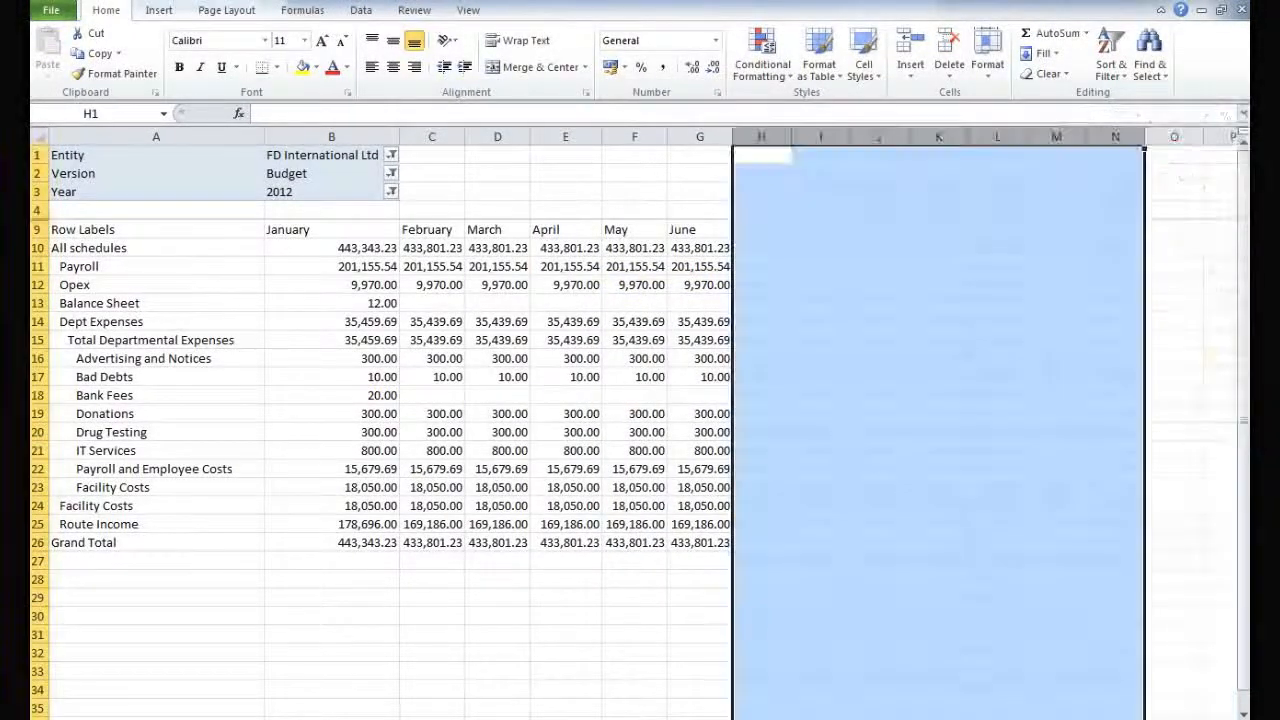
Step: Hide rows 10 to 14 and rows 24 to 26 so only the departmental expense rows remain
{"action": "left_click", "coordinate": [516, 660]}
{"action": "left_click", "coordinate": [80, 287]}
{"action": "left_click_drag", "start_coordinate": [45, 331], "coordinate": [46, 234]}
{"action": "left_click_drag", "start_coordinate": [42, 461], "coordinate": [43, 403]}
Step: Enter the formula =B23/B15 in cell B28 to divide January's Facility Costs by Total Departmental Expenses
{"action": "left_click", "coordinate": [300, 432]}
{"action": "type", "text": "="}
{"action": "left_click", "coordinate": [362, 394]}
{"action": "type", "text": "/"}
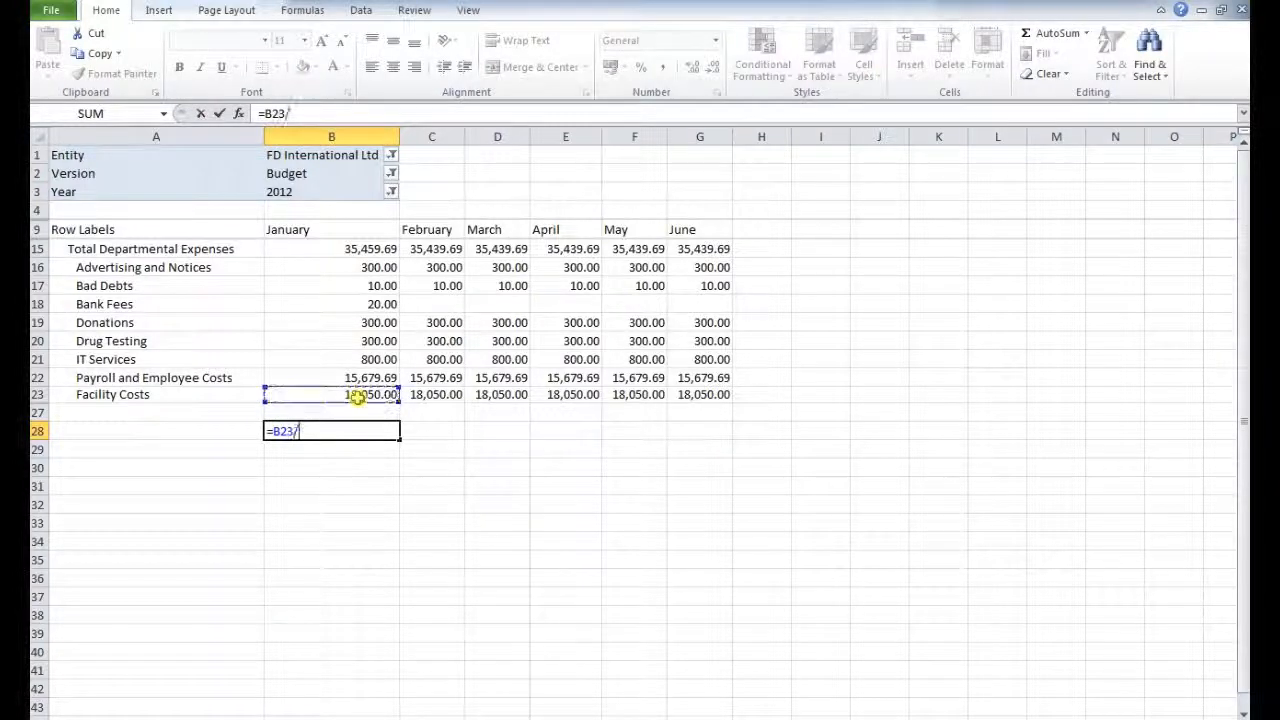
{"action": "left_click", "coordinate": [358, 248]}
{"action": "key", "text": "Return"}
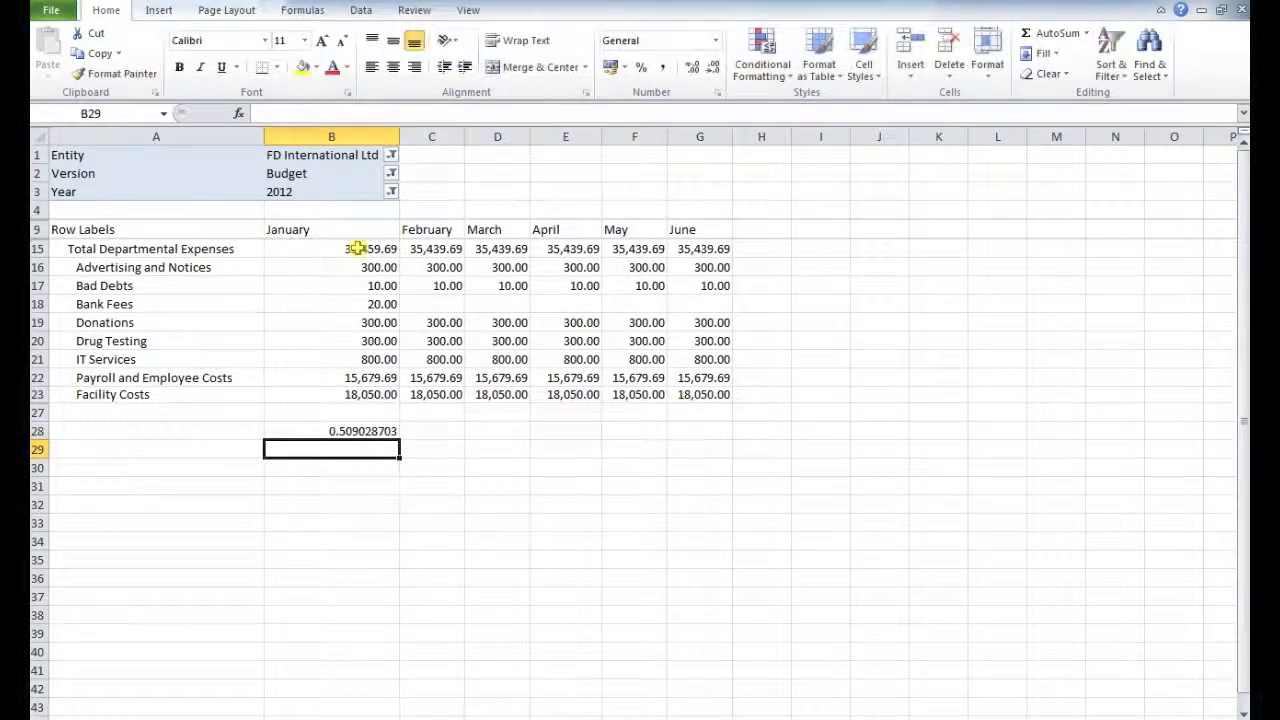
Step: Format cell B28 as a percentage with 2 decimal places and fill its formula across to G28
{"action": "left_click", "coordinate": [322, 430]}
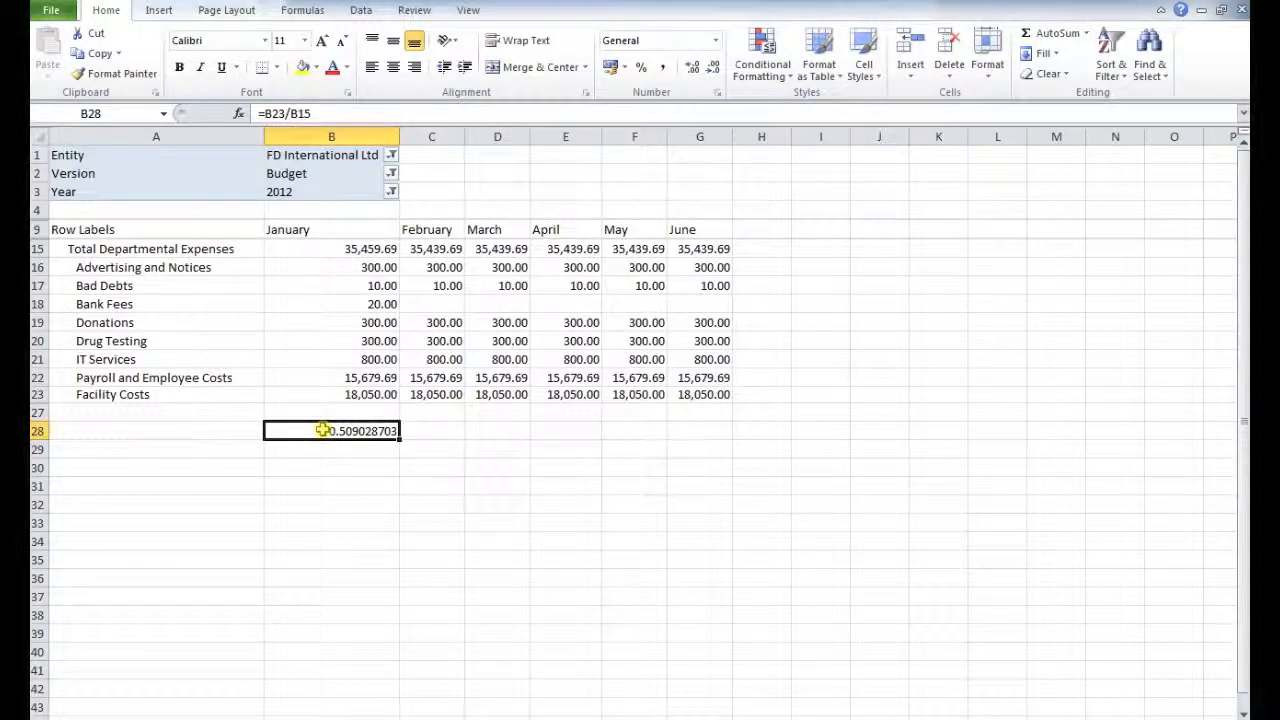
{"action": "right_click", "coordinate": [322, 430]}
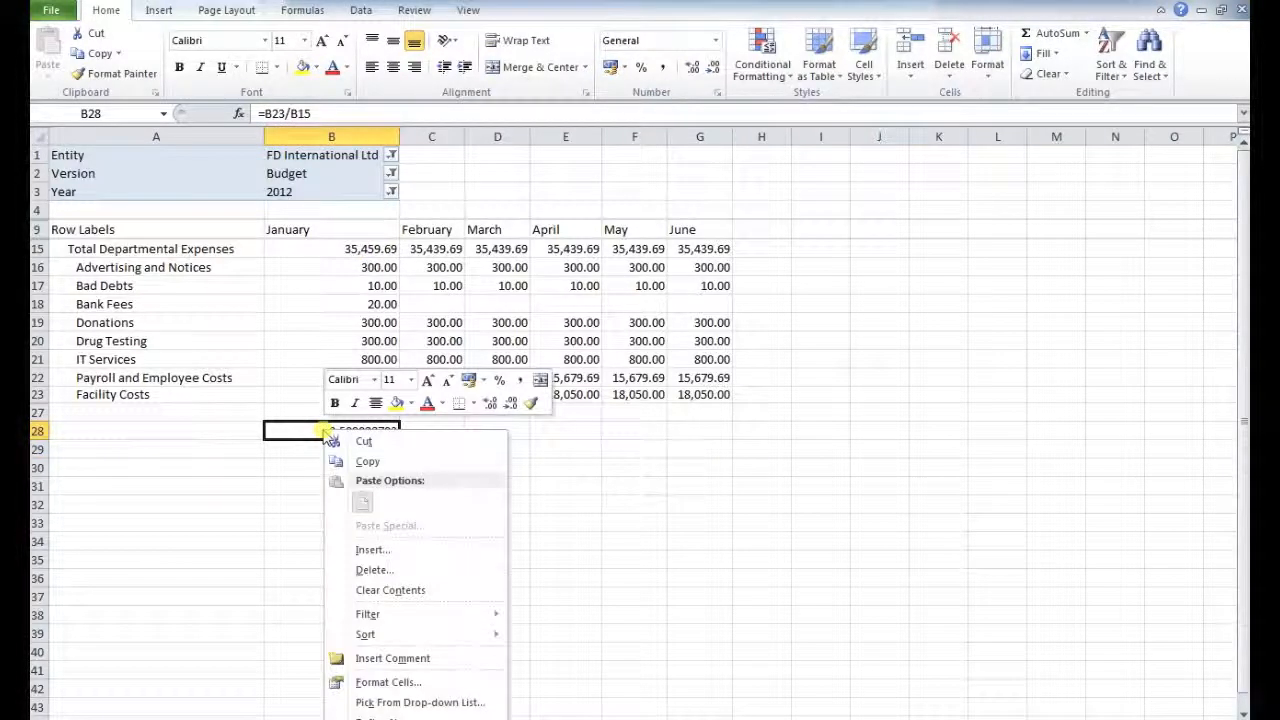
{"action": "left_click", "coordinate": [400, 682]}
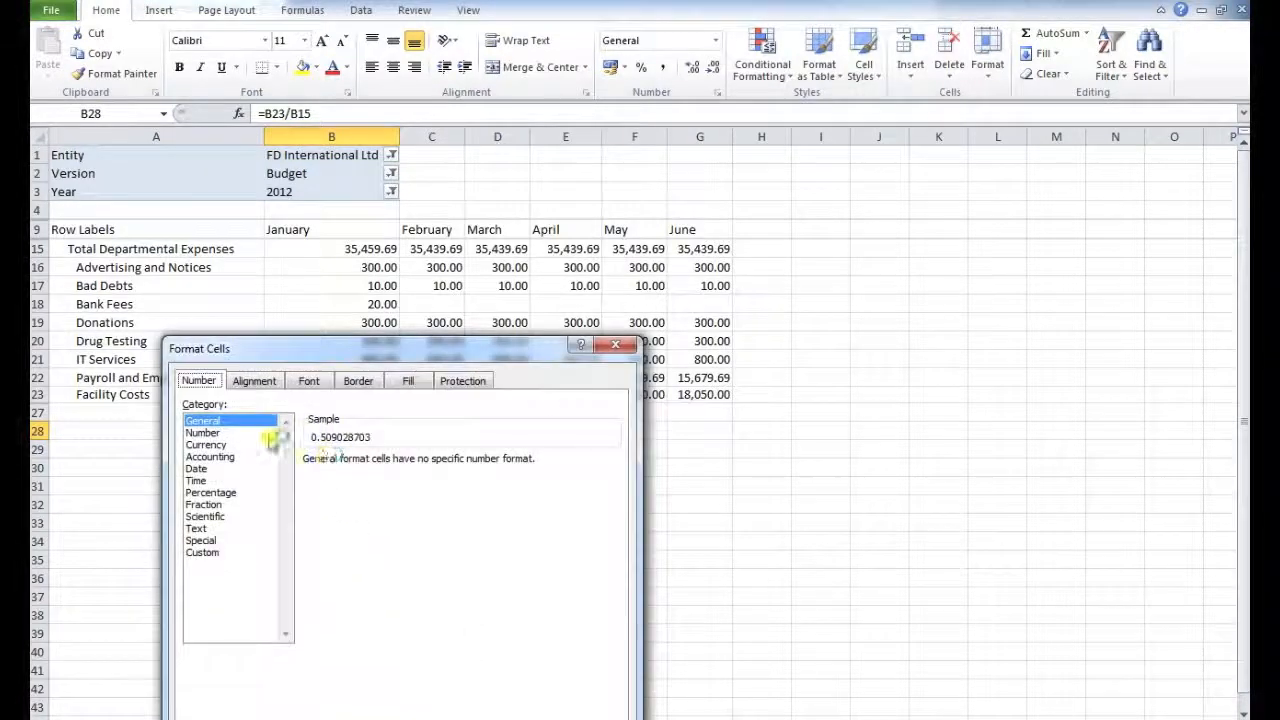
{"action": "left_click", "coordinate": [210, 493]}
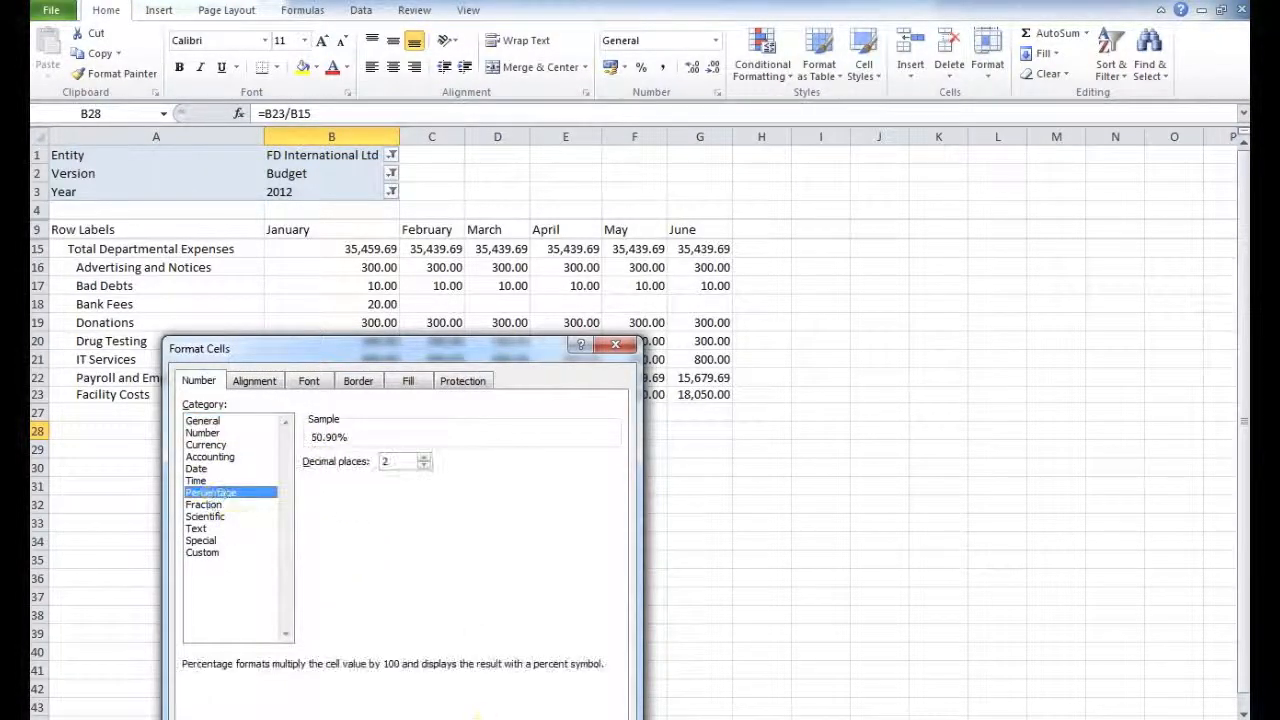
{"action": "key", "text": "Return"}
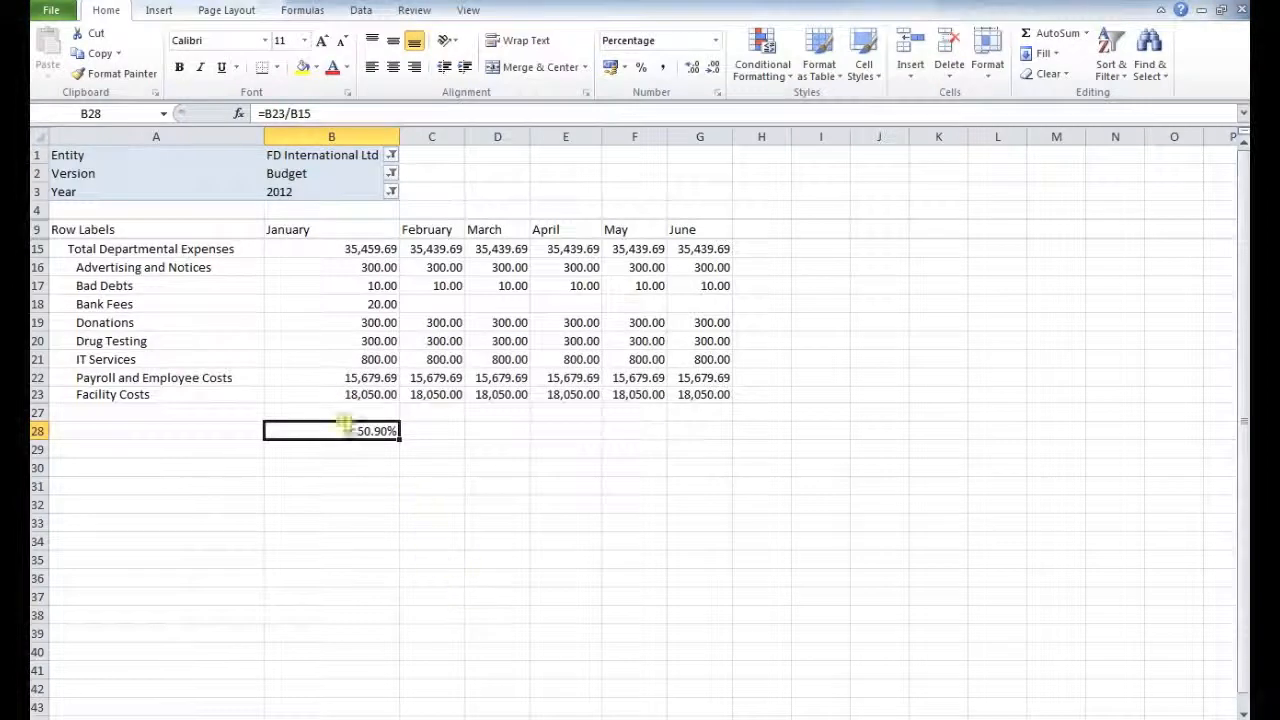
{"action": "left_click_drag", "start_coordinate": [401, 437], "coordinate": [744, 450]}
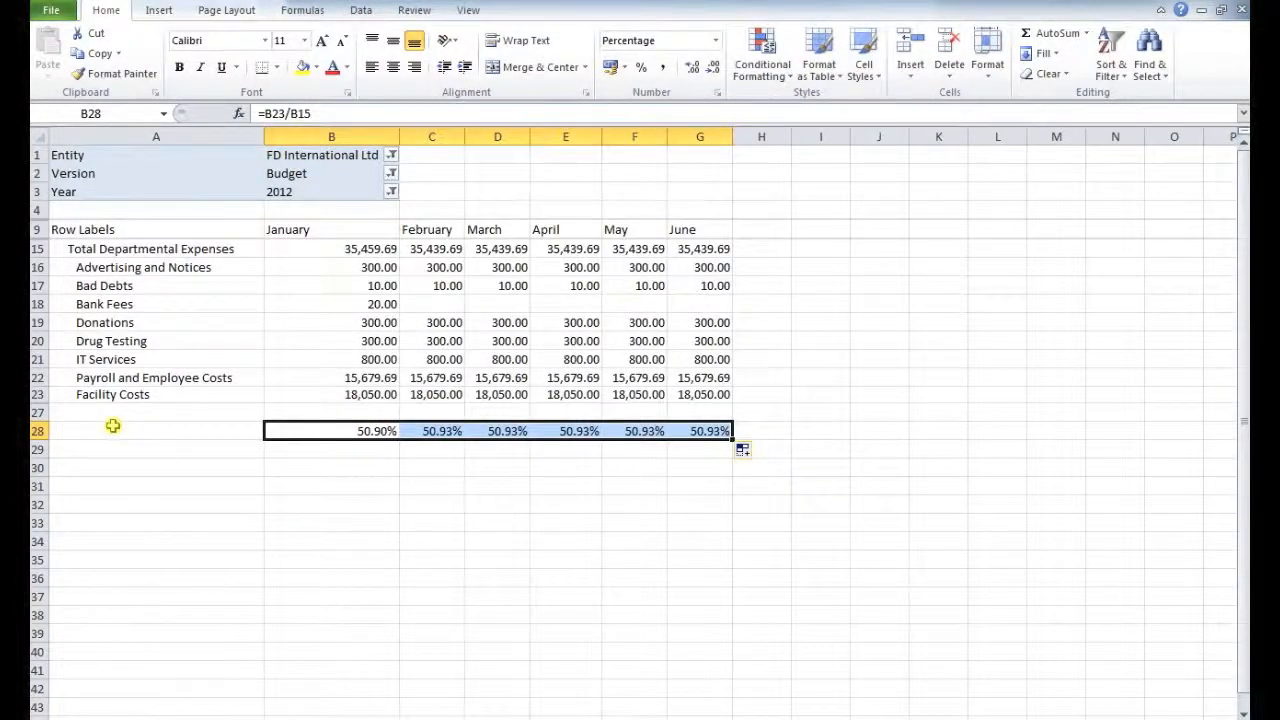
Step: Label cell A28 "Facility Cost as % Total Expense" and make row 28 bold
{"action": "left_click", "coordinate": [114, 431]}
{"action": "type", "text": "Facility "}
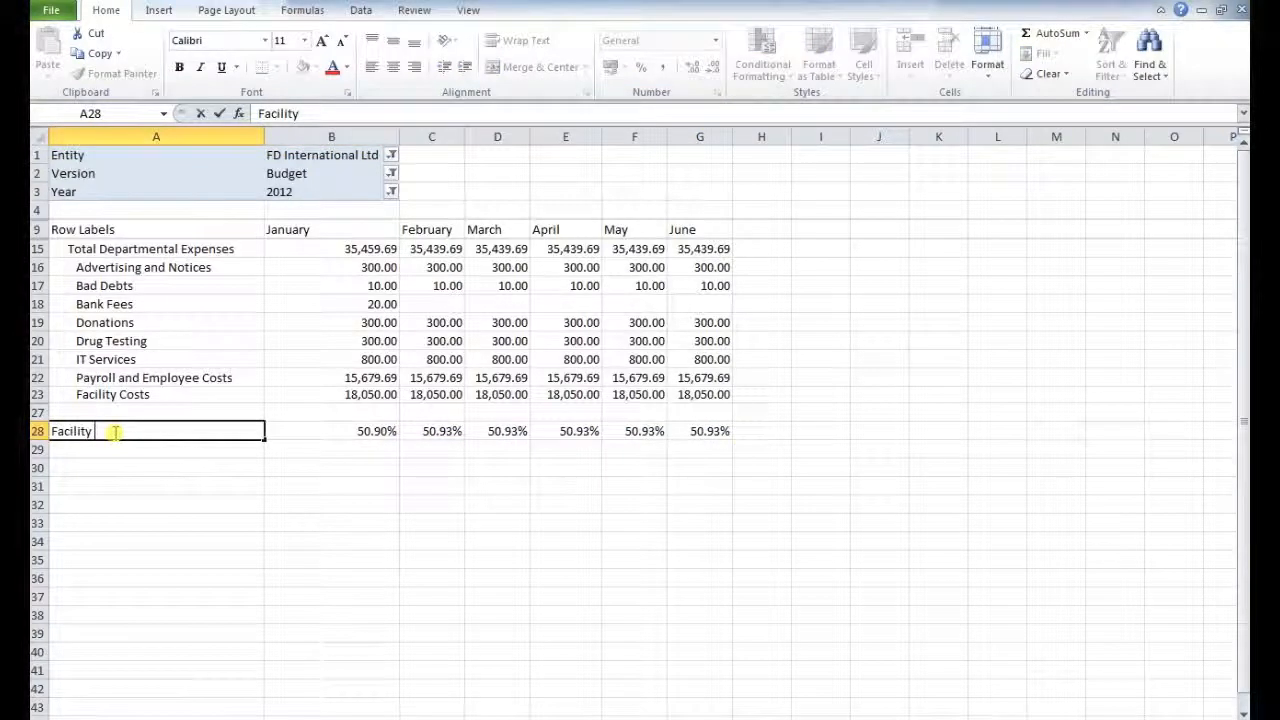
{"action": "type", "text": "Cost as % Total Expens"}
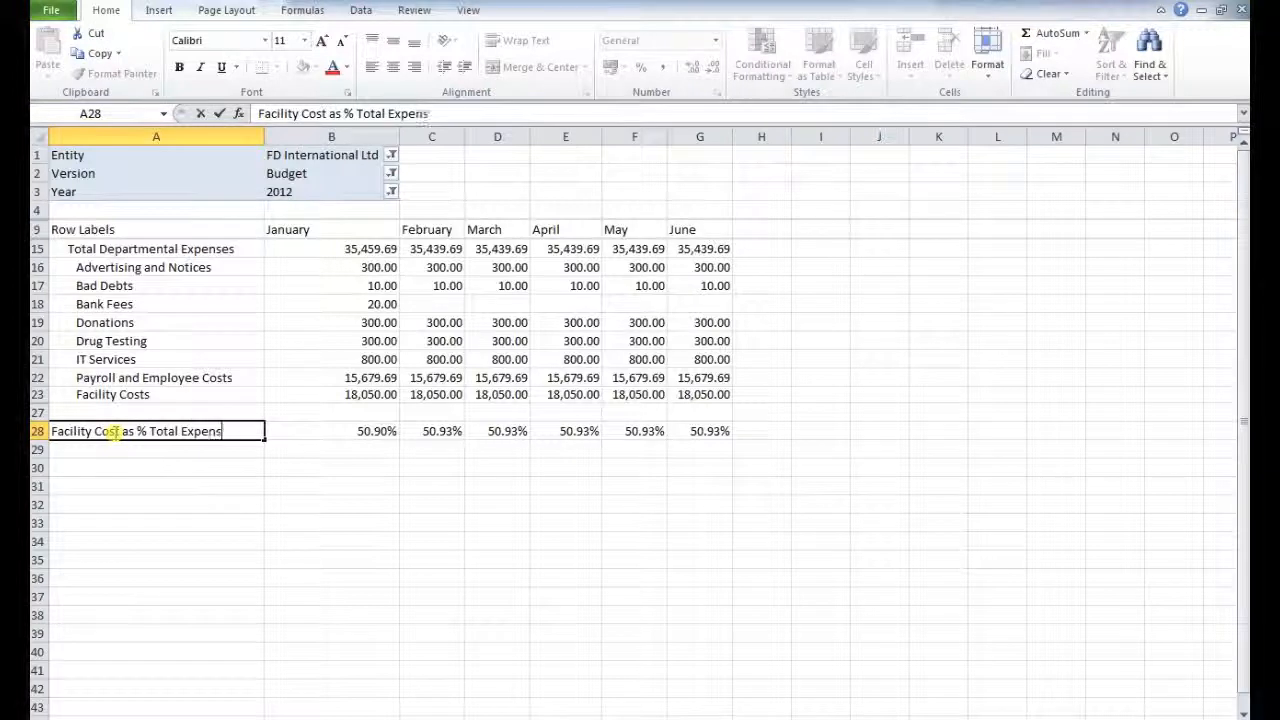
{"action": "key", "text": "Return"}
{"action": "left_click", "coordinate": [38, 431]}
{"action": "left_click", "coordinate": [179, 67]}
{"action": "left_click", "coordinate": [388, 580]}
Step: Insert a 2-D 100% stacked column chart from the range A9:G22
{"action": "left_click_drag", "start_coordinate": [82, 230], "coordinate": [702, 378]}
{"action": "left_click", "coordinate": [158, 10]}
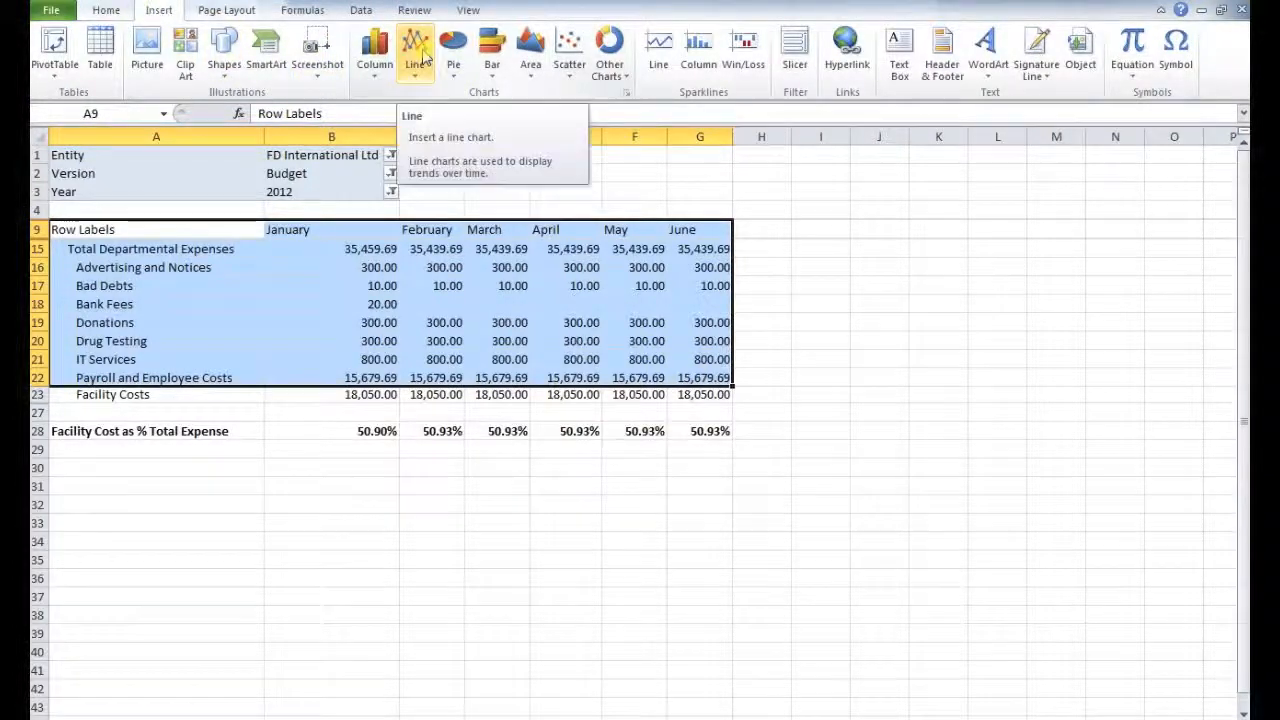
{"action": "left_click", "coordinate": [376, 58]}
{"action": "left_click", "coordinate": [486, 125]}
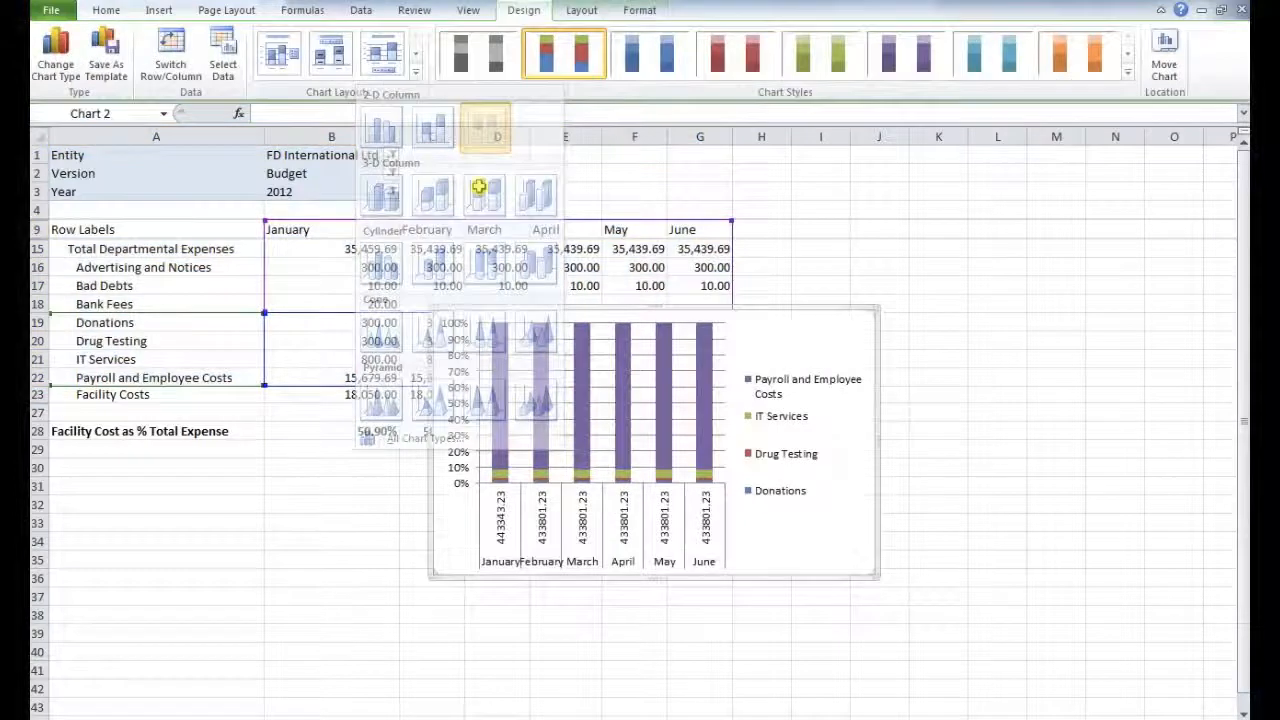